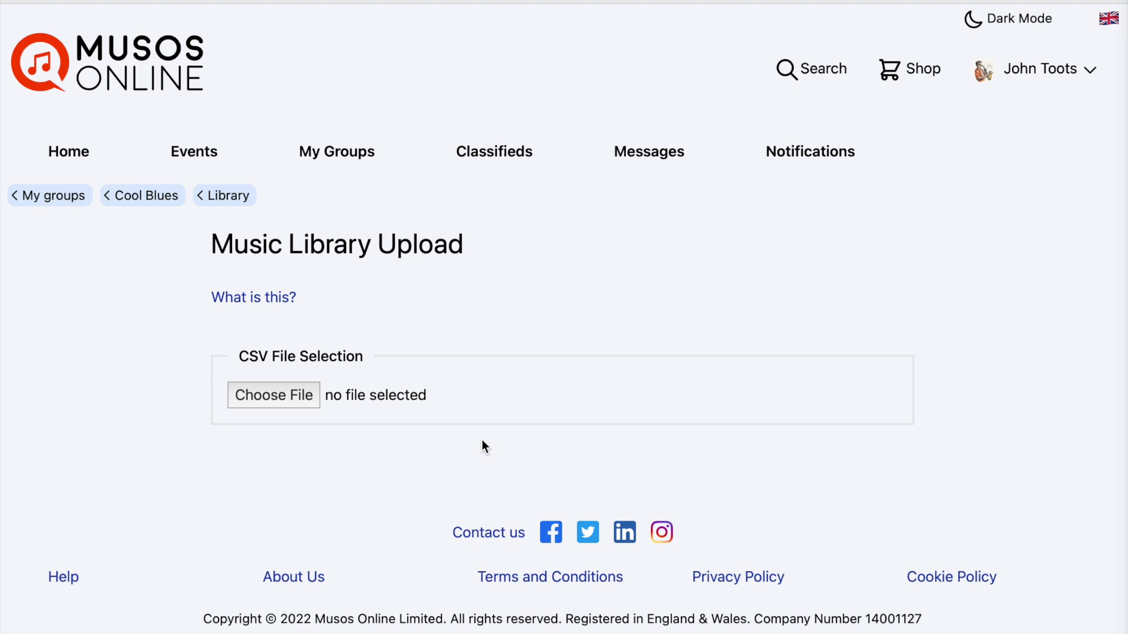
Read the upload explanation, then preview Cool-Blues-Music-Library.csv and select it as the CSV file to upload
left_click(271, 301)
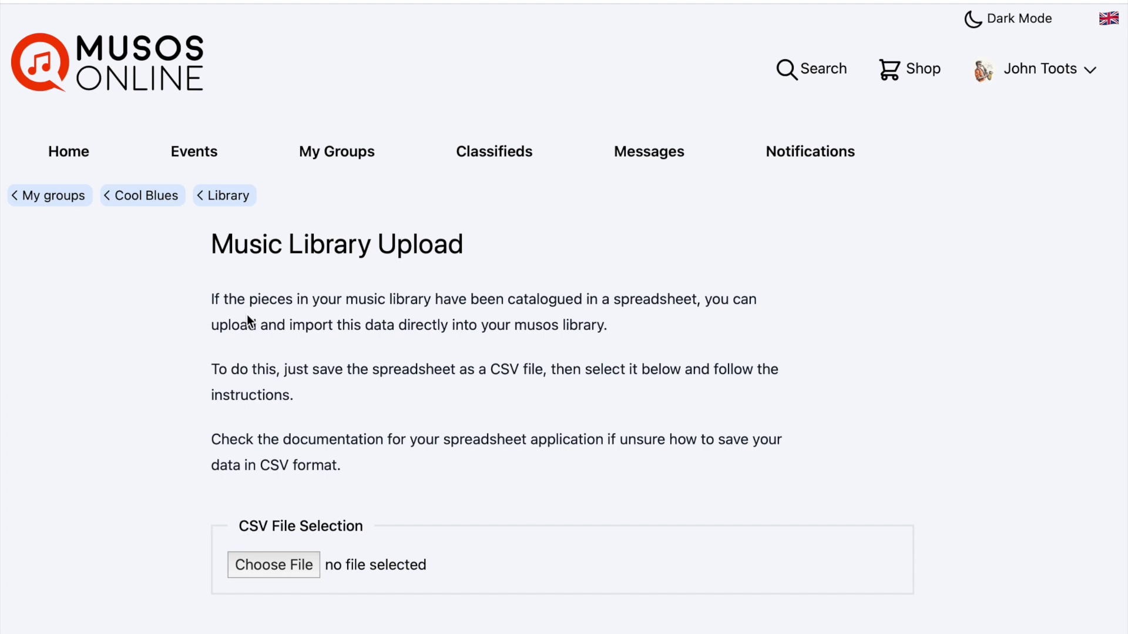
left_click(550, 354)
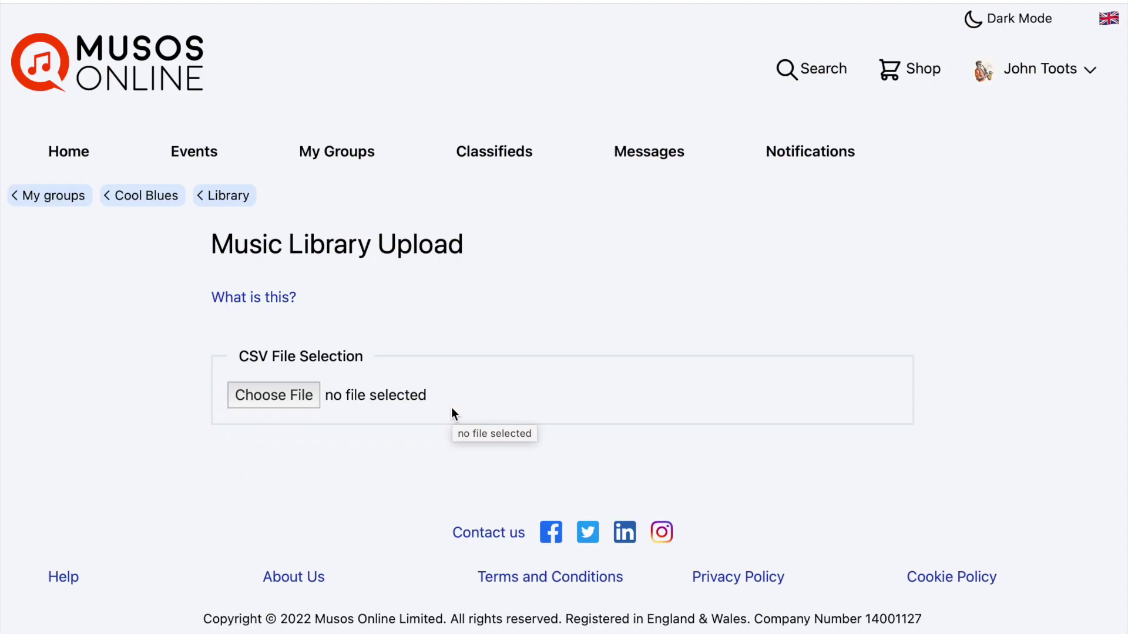
left_click(287, 398)
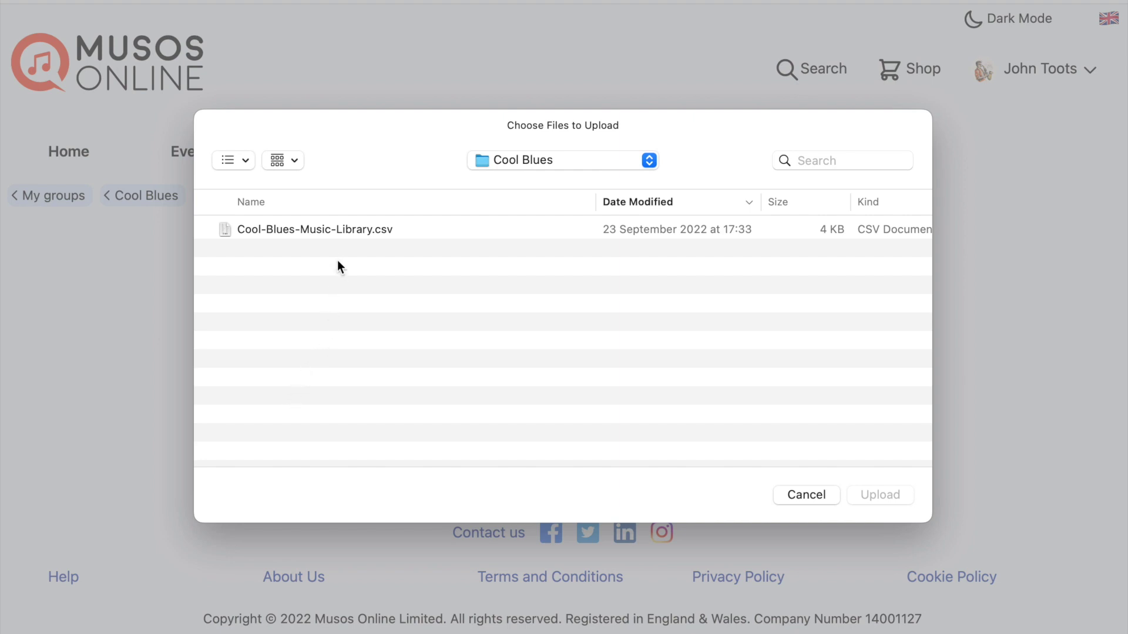
left_click(333, 229)
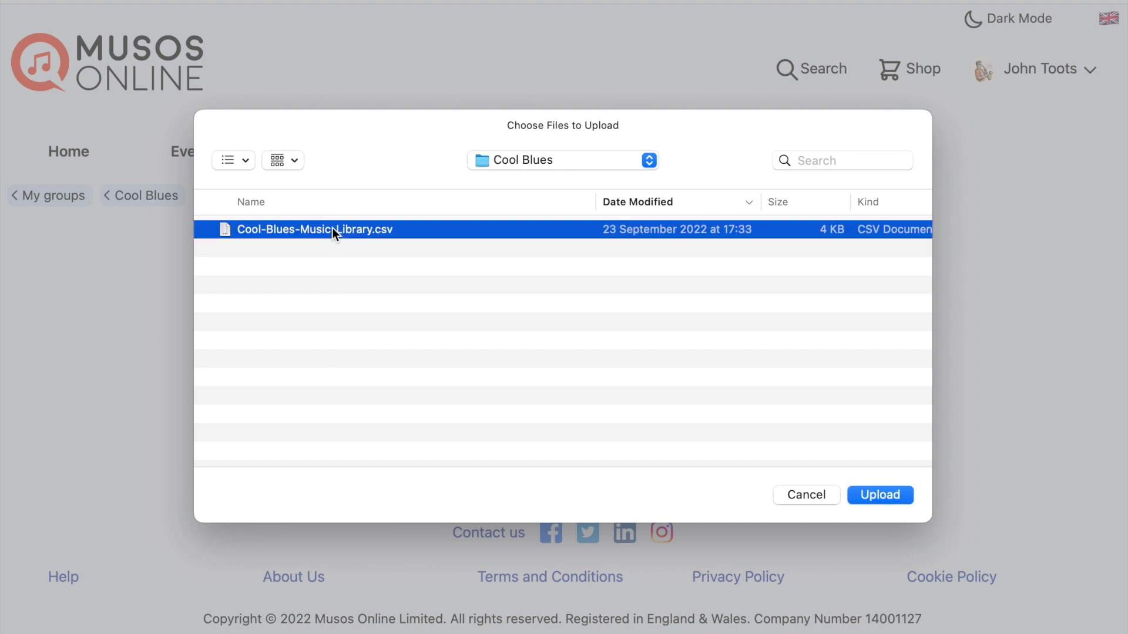
key("space")
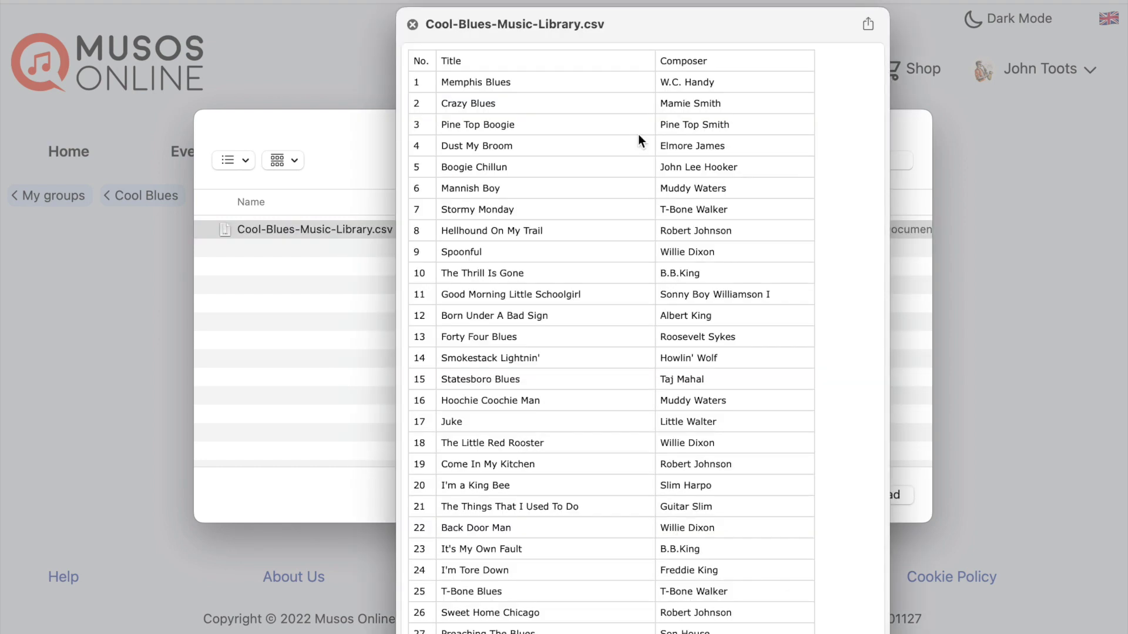
left_click(413, 24)
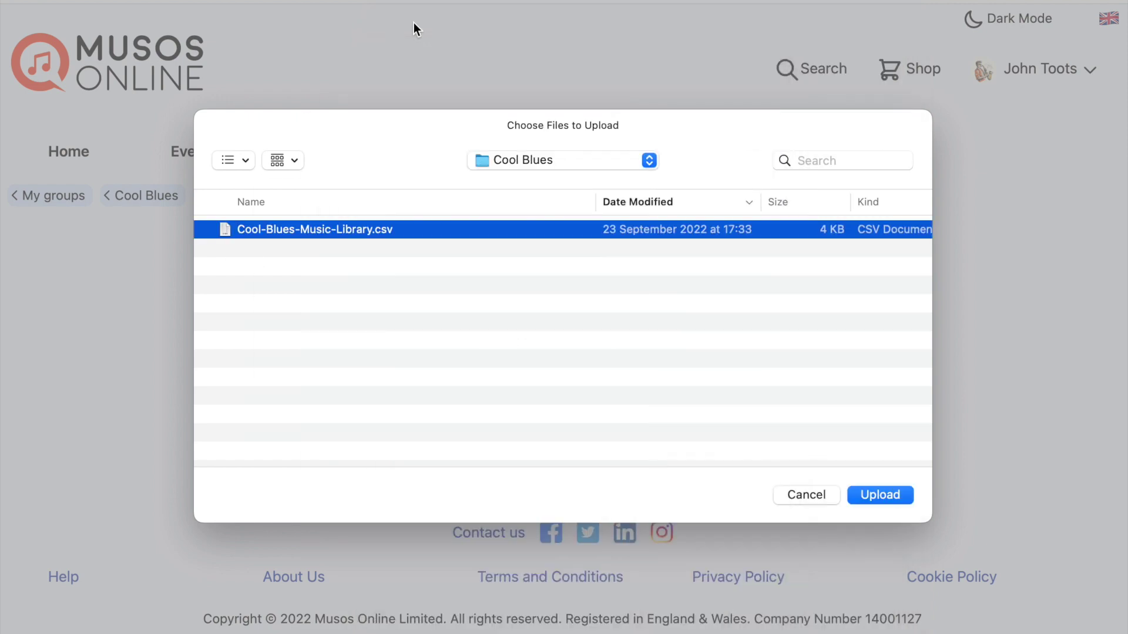
left_click(878, 497)
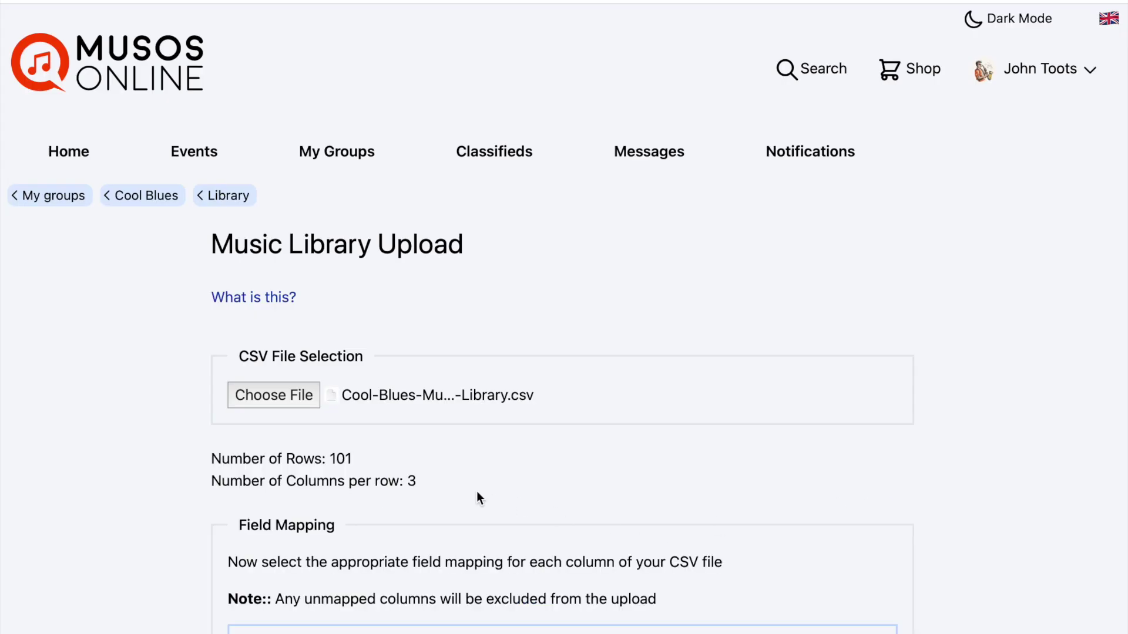
Map the CSV columns: No. to Catalogue Number, Title to Title, and Composer to Composer
left_click_drag(210, 458, 512, 473)
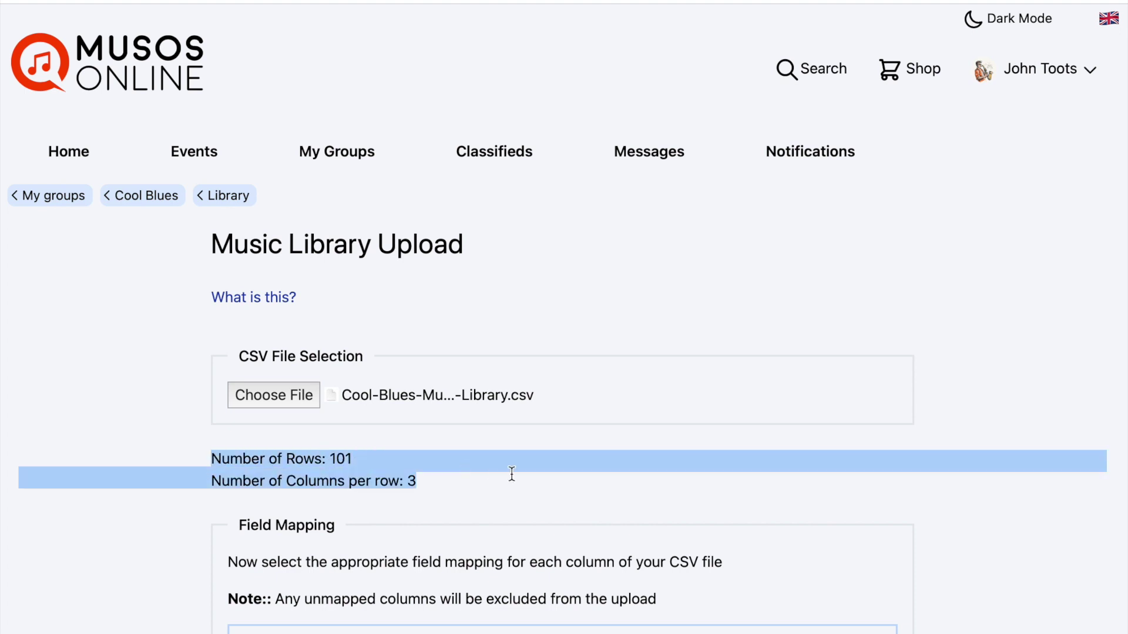
left_click(540, 511)
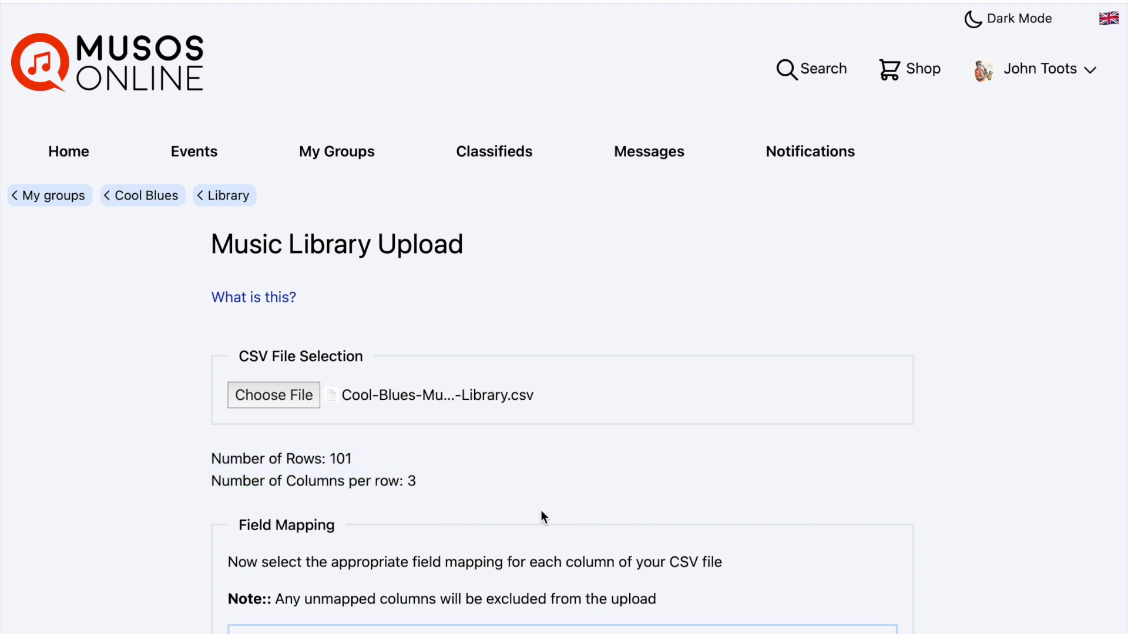
scroll(541, 510, "down", 3)
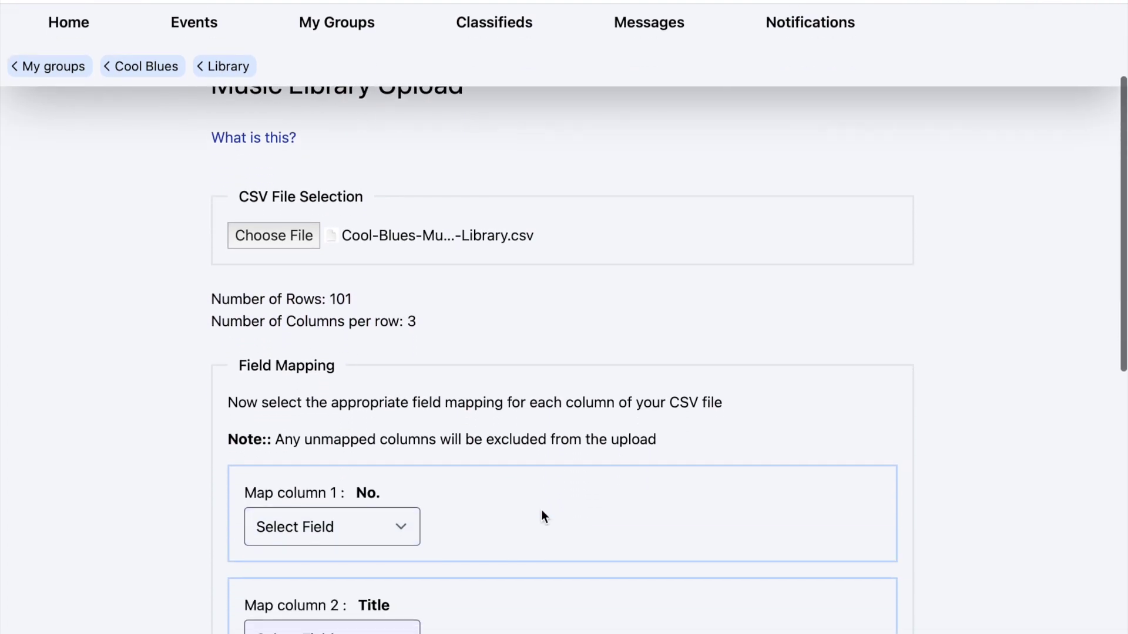
scroll(541, 510, "down", 3)
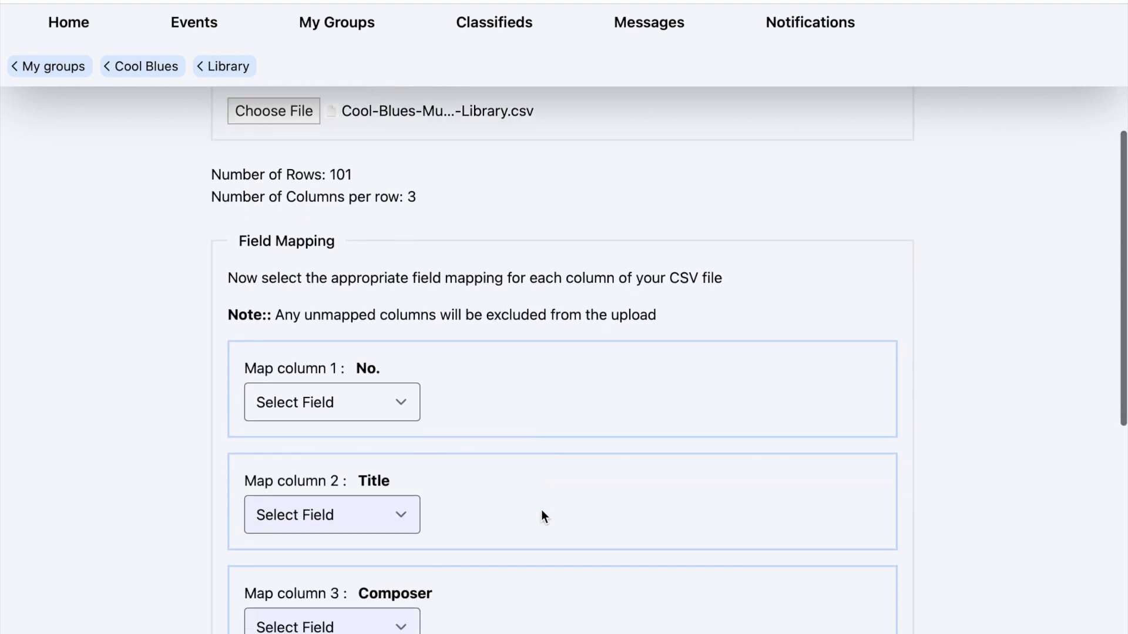
scroll(548, 513, "down", 1)
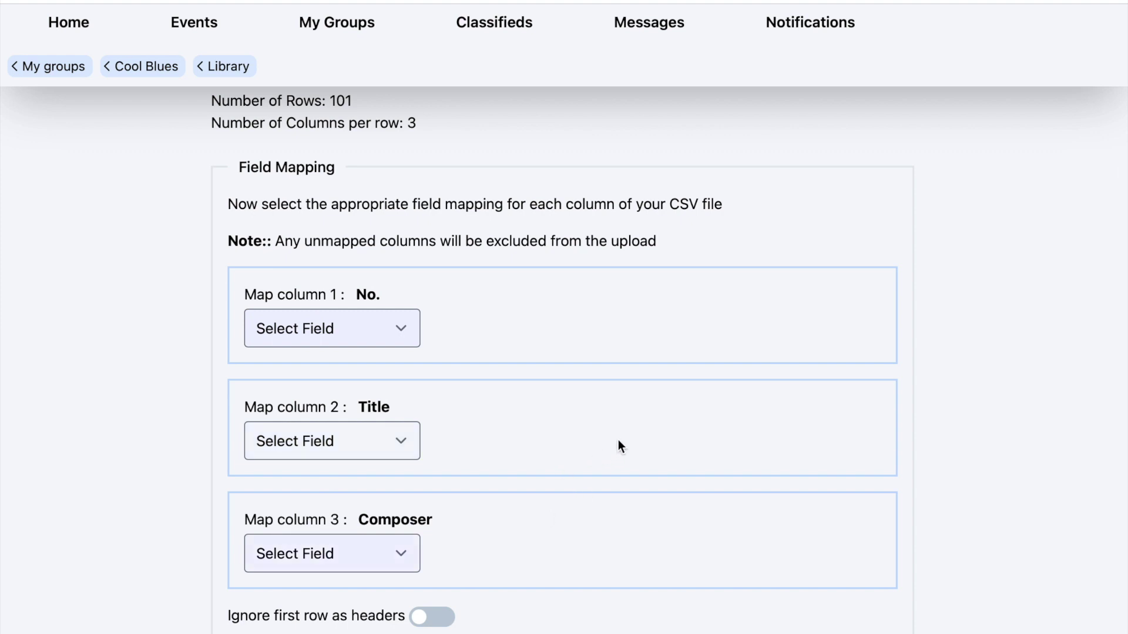
left_click(404, 332)
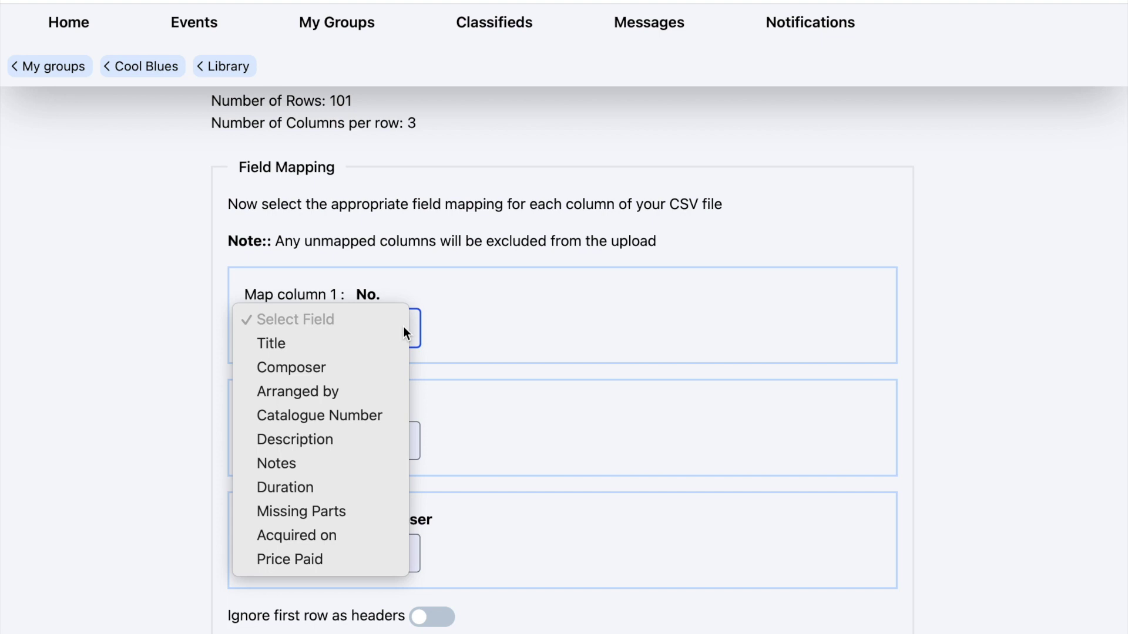
left_click(359, 415)
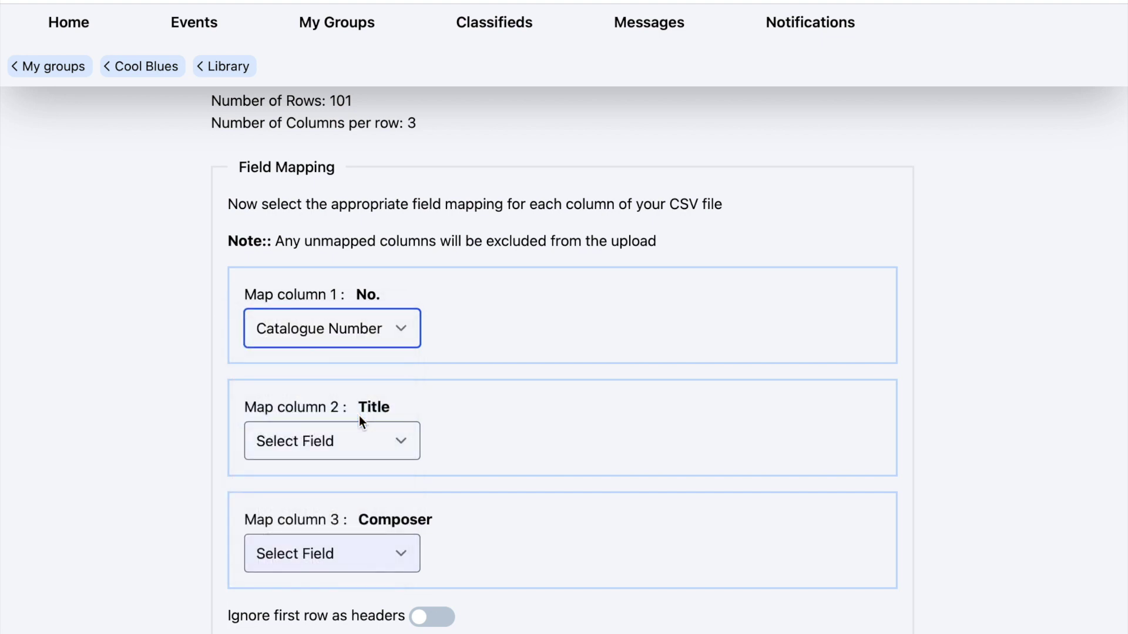
left_click(404, 440)
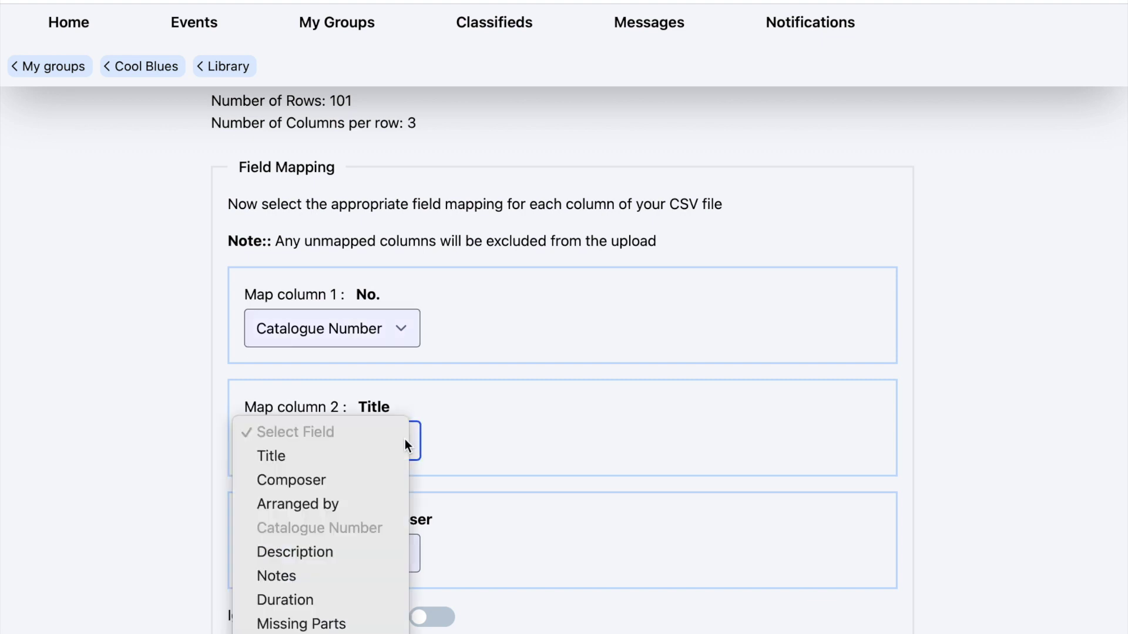
left_click(270, 457)
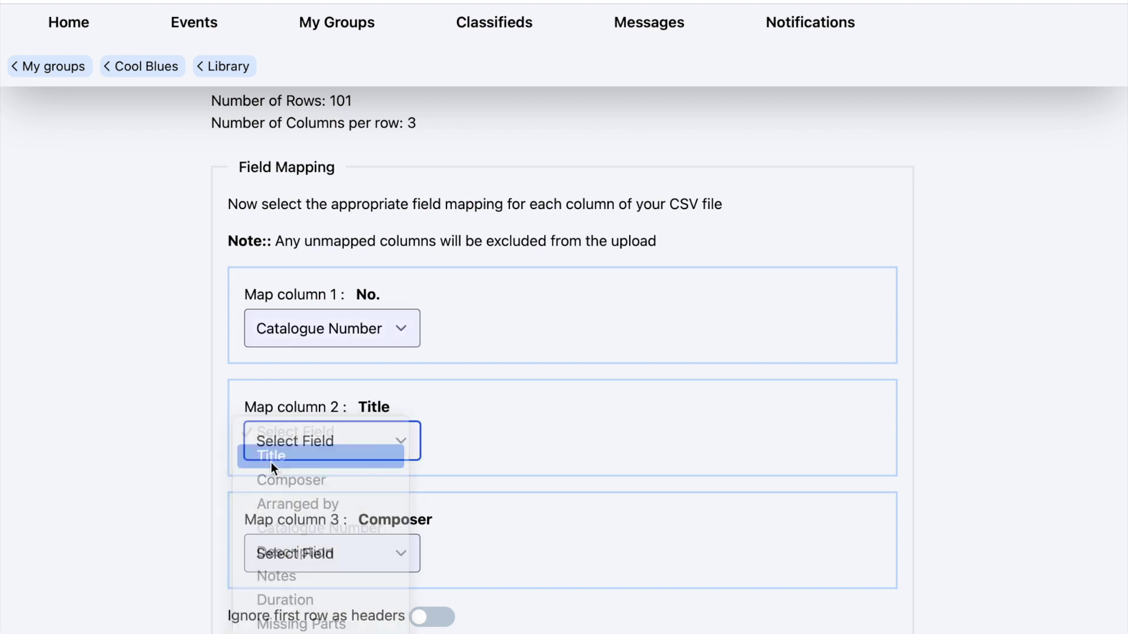
scroll(456, 503, "down", 1)
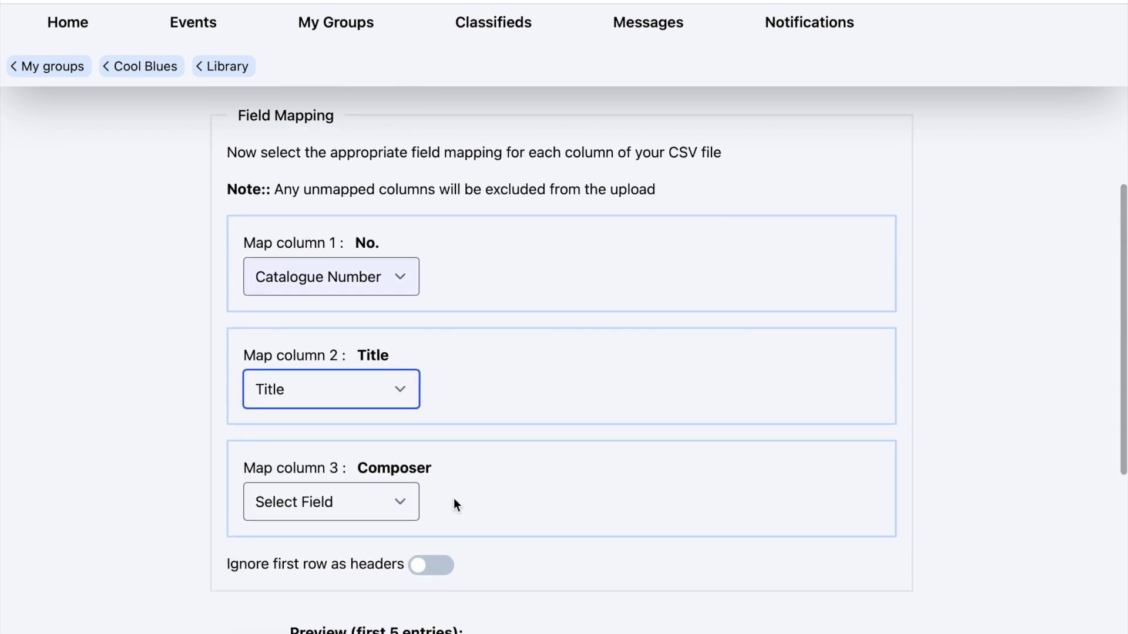
left_click(398, 502)
left_click(336, 541)
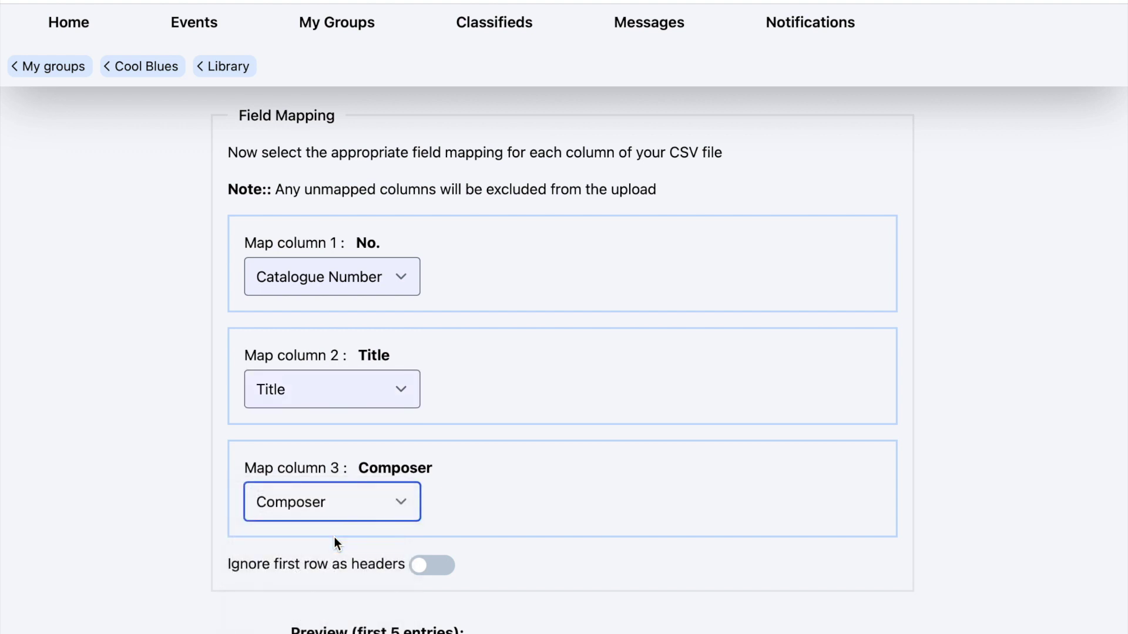
Check the entry preview, have the first row ignored as headers, and import the pieces into the library
scroll(580, 520, "down", 4)
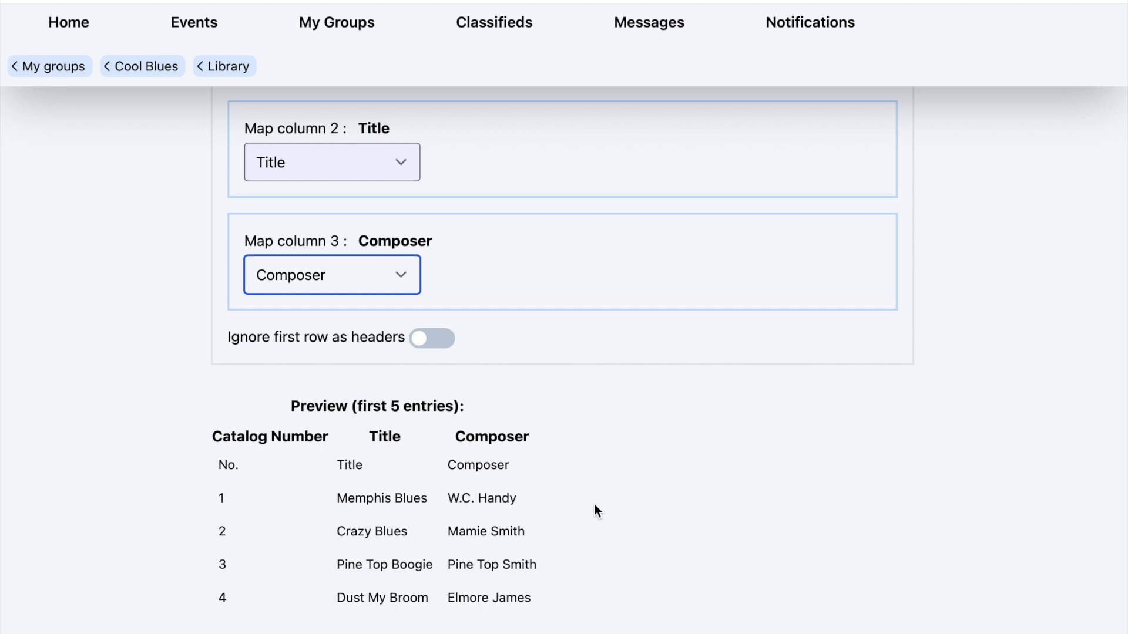
scroll(595, 506, "down", 3)
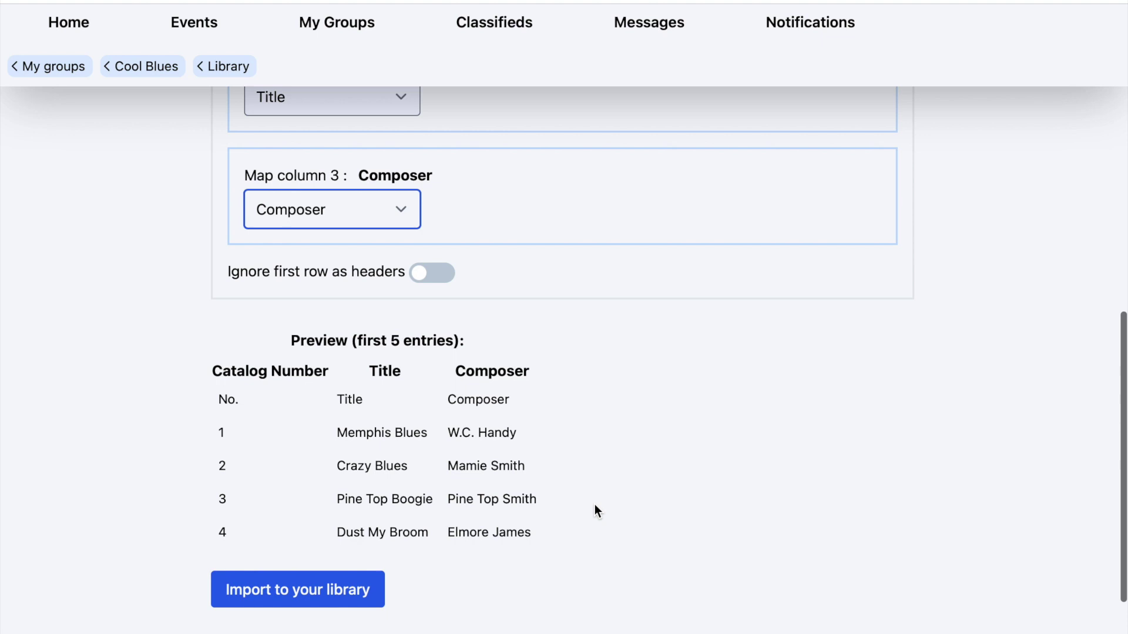
scroll(594, 505, "down", 1)
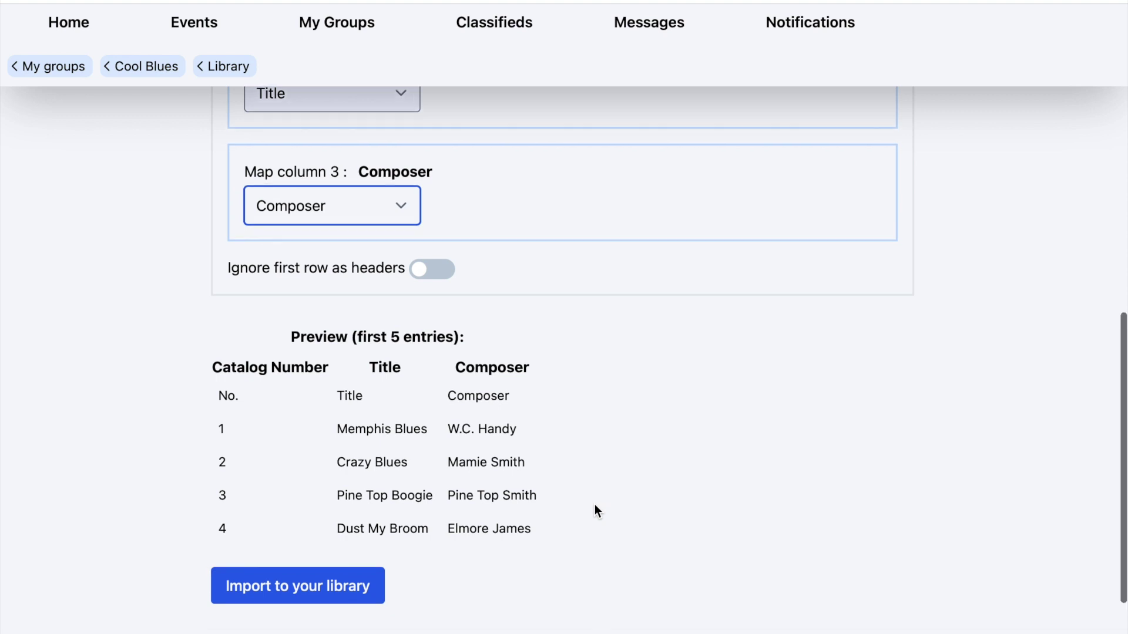
left_click_drag(220, 391, 520, 391)
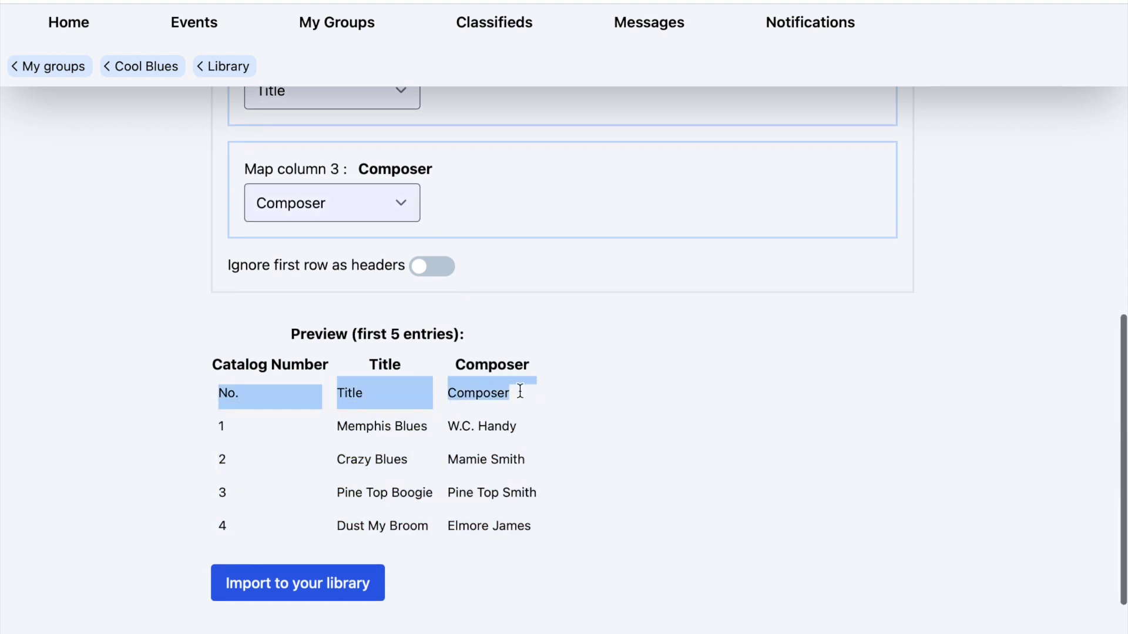
left_click(634, 397)
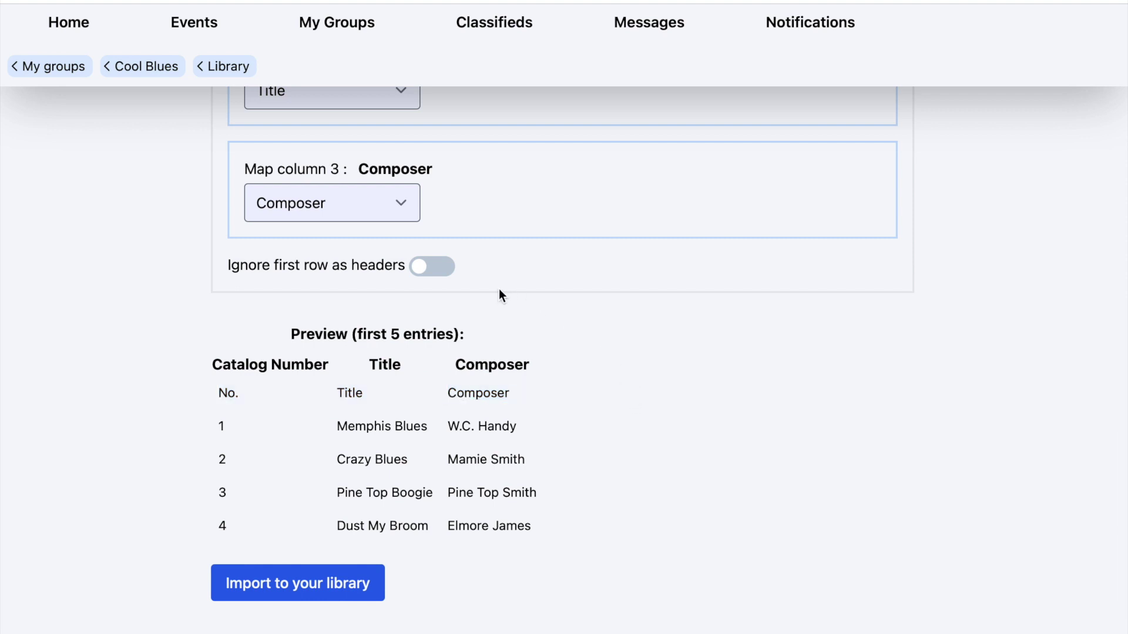
left_click(446, 273)
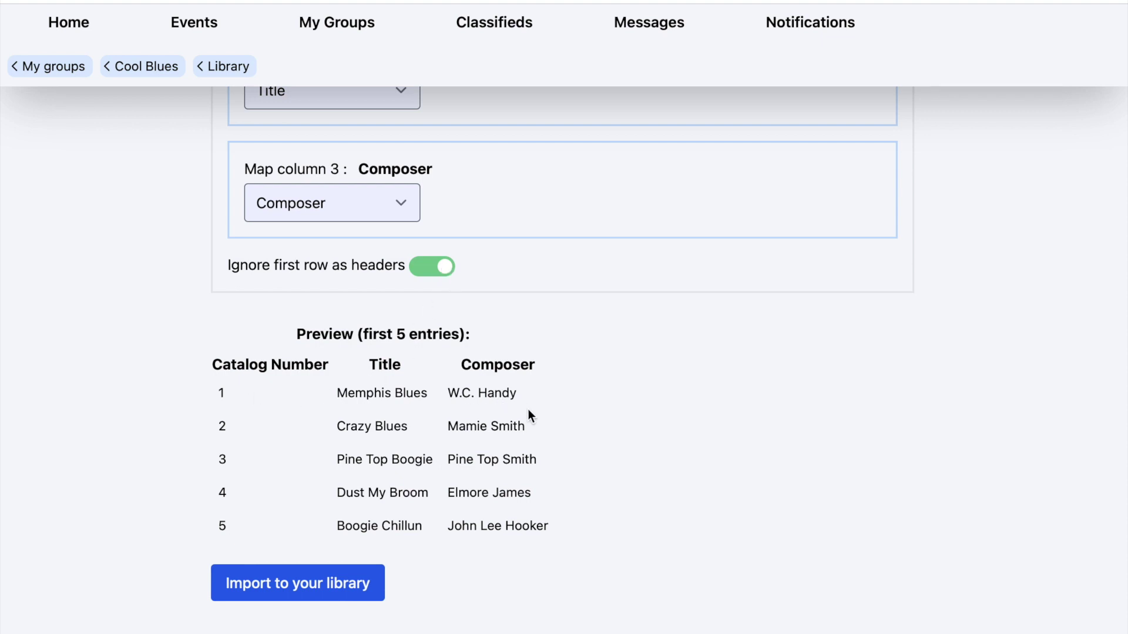
left_click(299, 591)
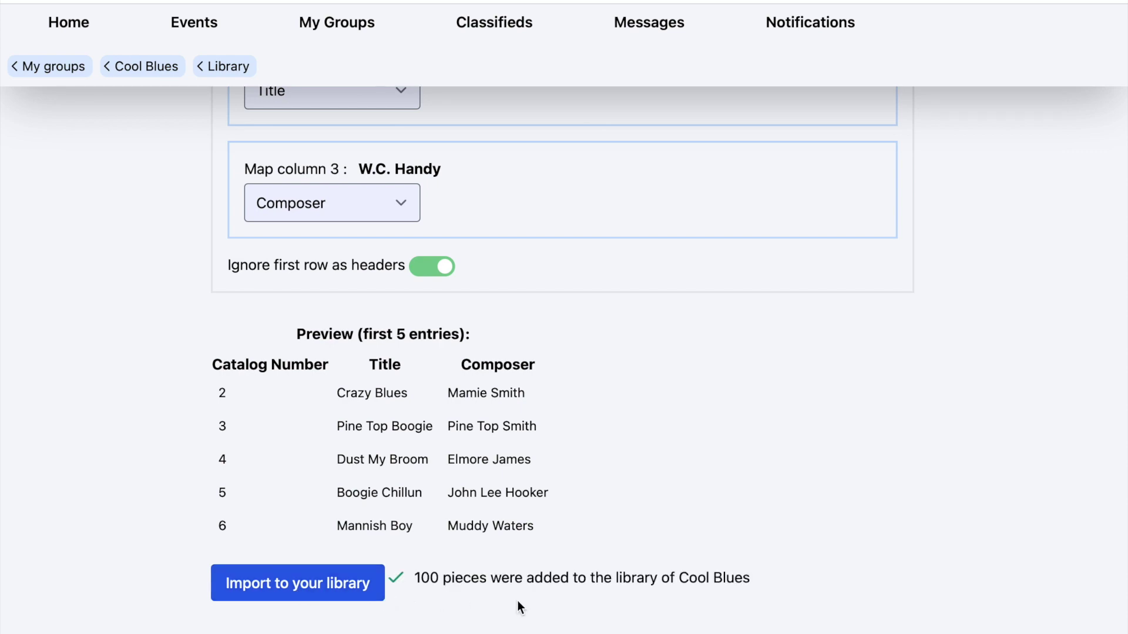
Return to the Cool Blues music library and examine the imported details of Memphis Blues and Crazy Blues
scroll(492, 501, "up", 15)
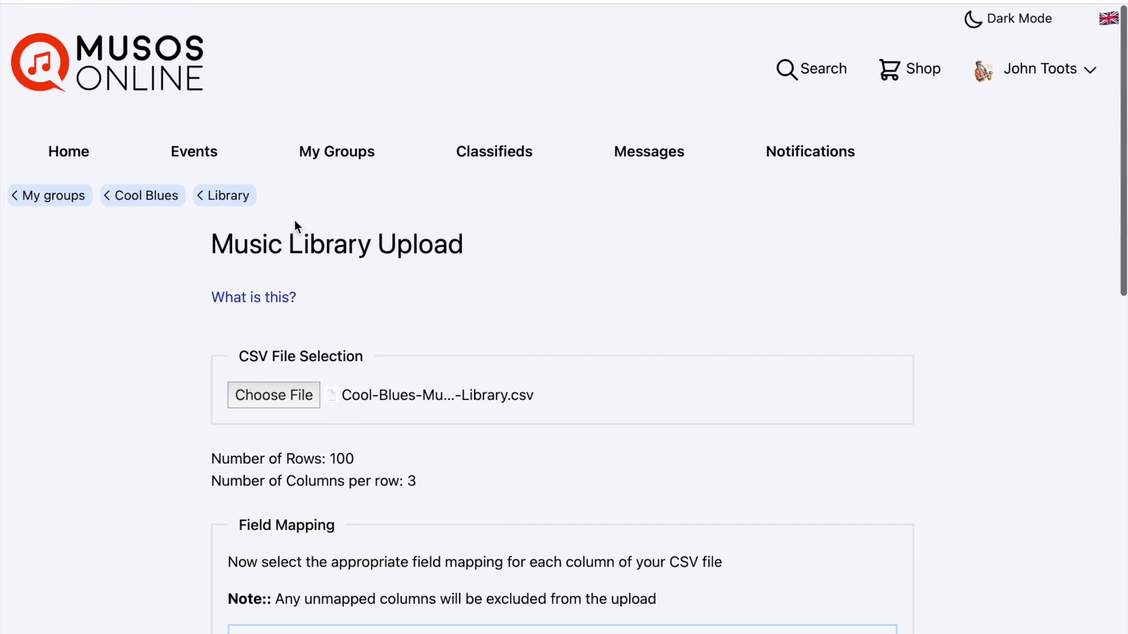
left_click(232, 200)
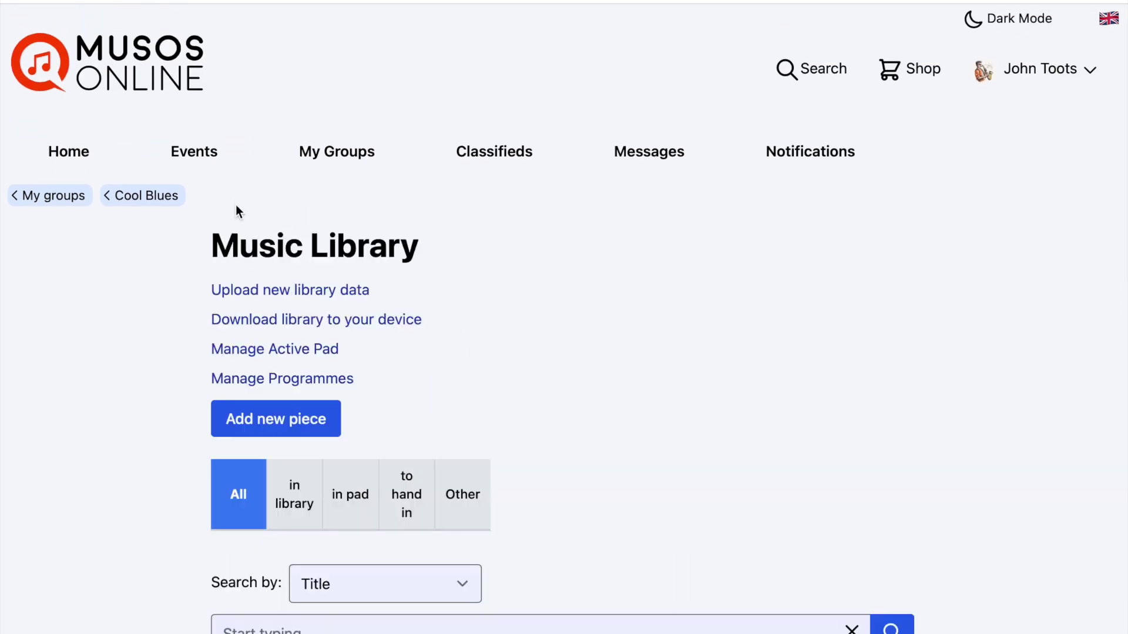
scroll(569, 481, "down", 6)
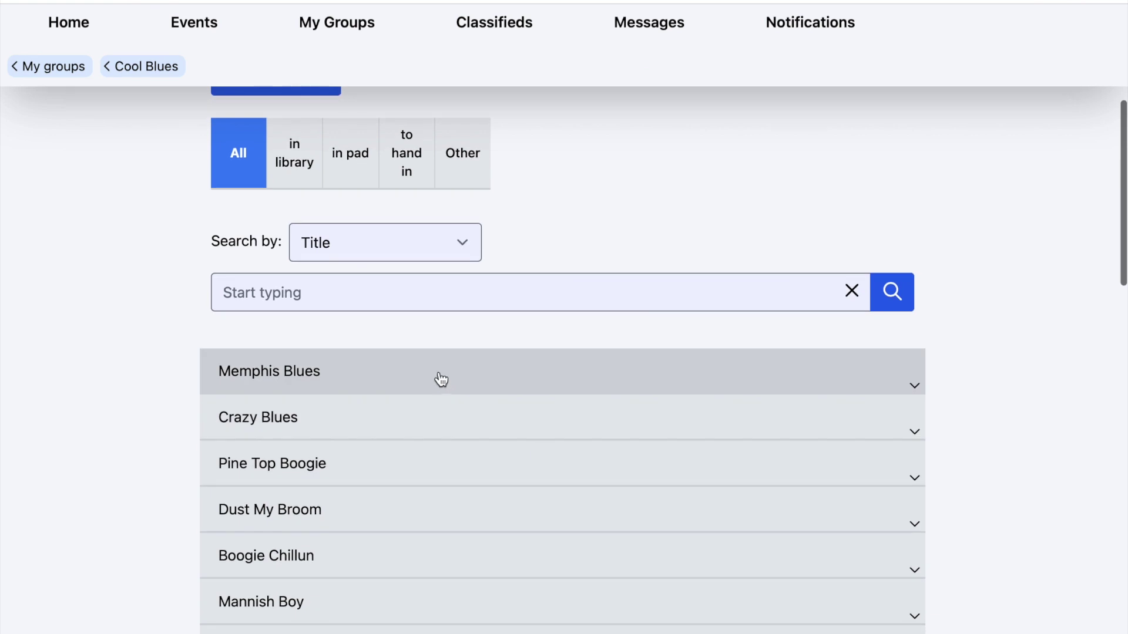
left_click(436, 378)
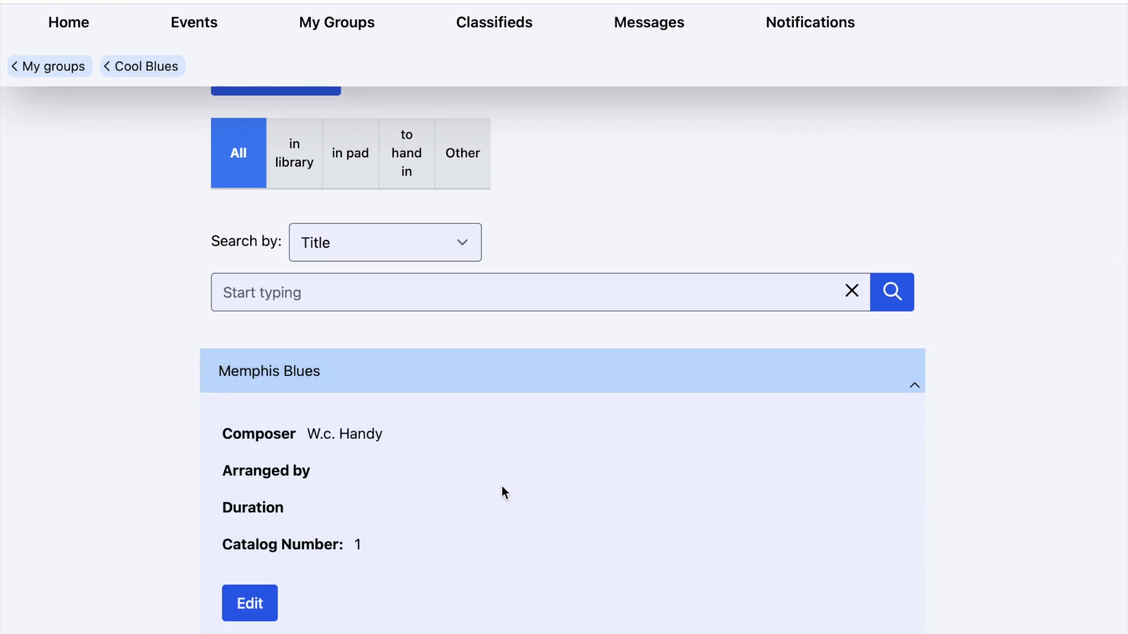
scroll(501, 487, "down", 1)
scroll(502, 487, "down", 3)
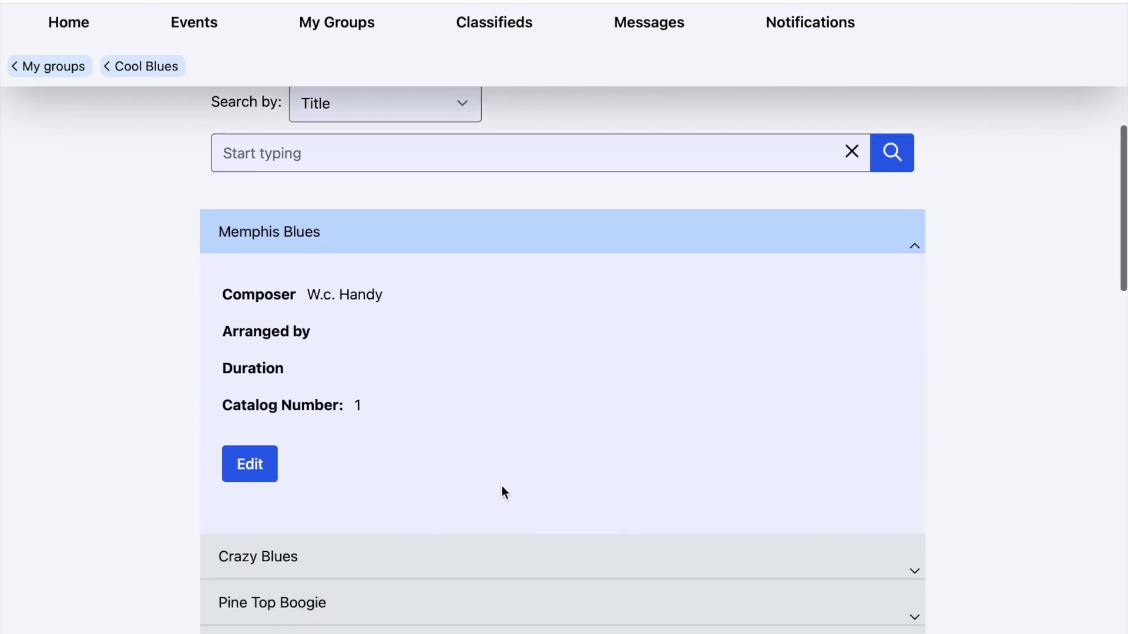
scroll(502, 486, "down", 1)
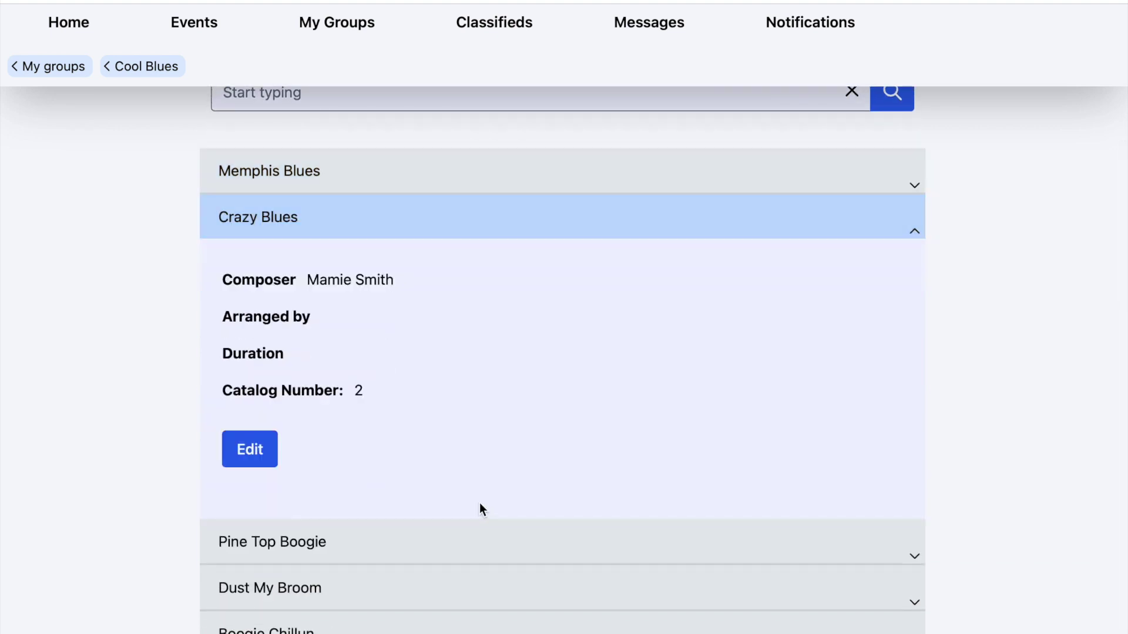
left_click(471, 233)
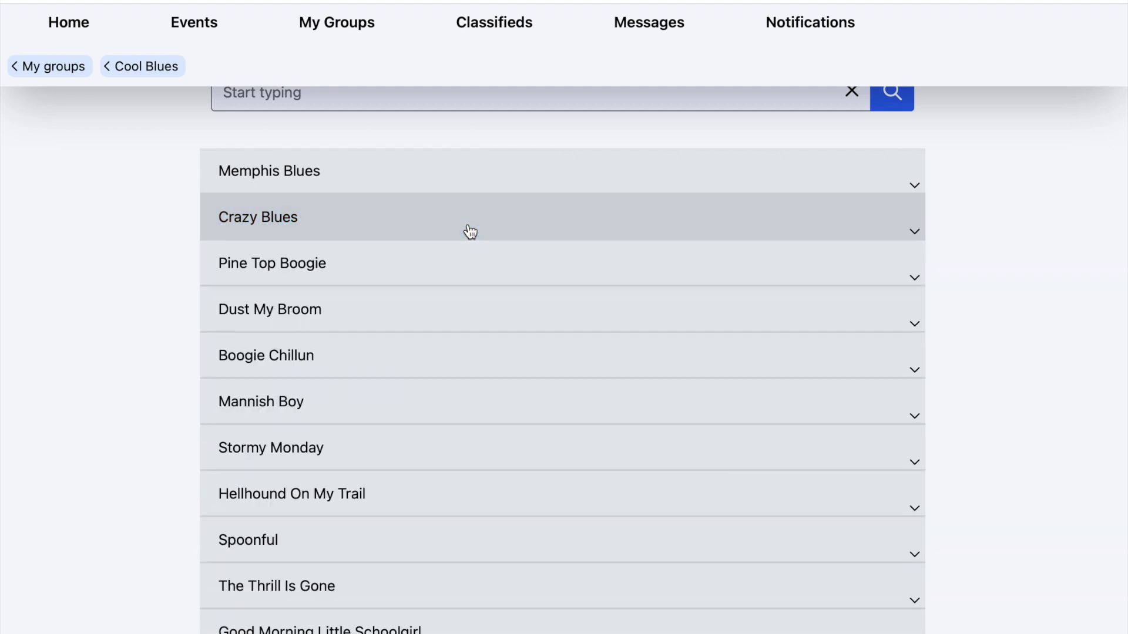
left_click(470, 232)
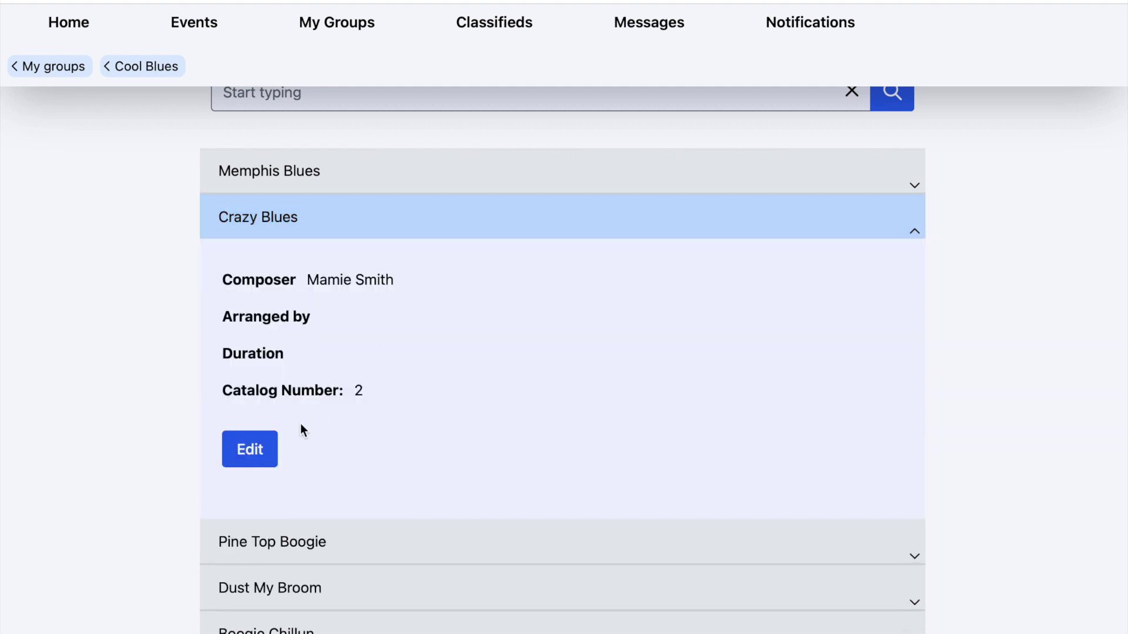
scroll(413, 354, "up", 7)
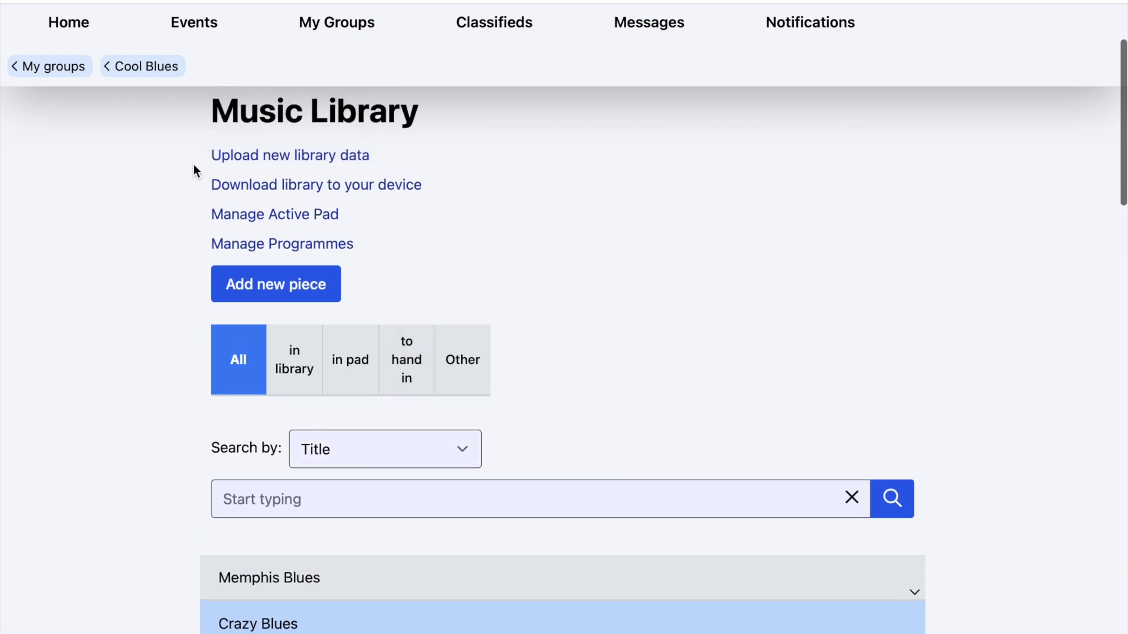
scroll(646, 507, "down", 4)
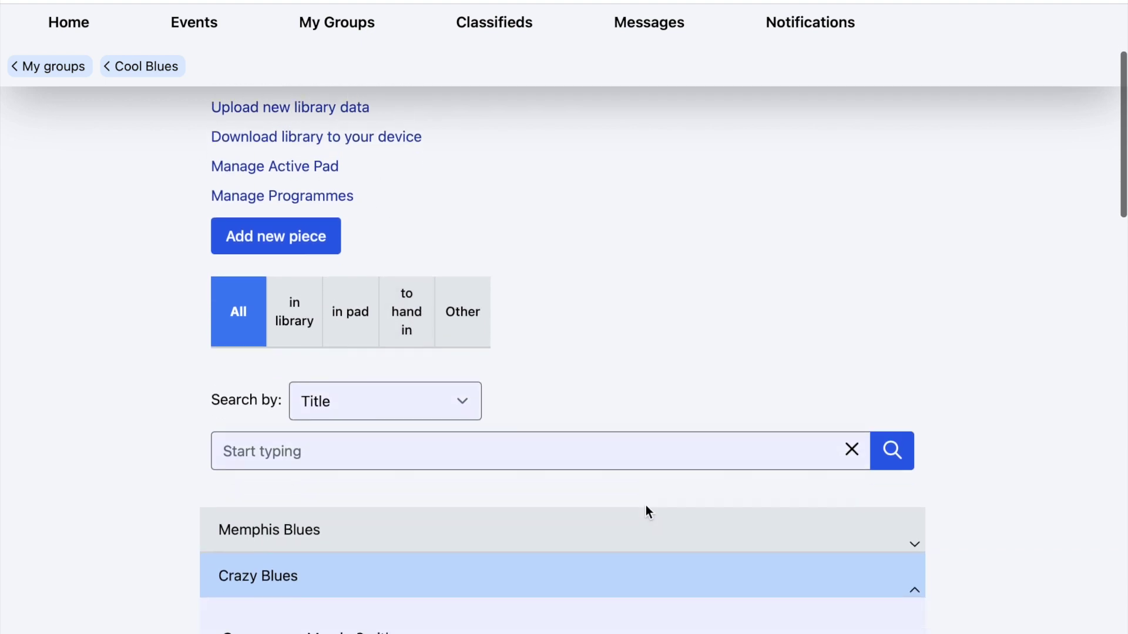
Examine the file name and Excel-friendly options for downloading the music library as a CSV file, and return to the library
scroll(646, 512, "up", 6)
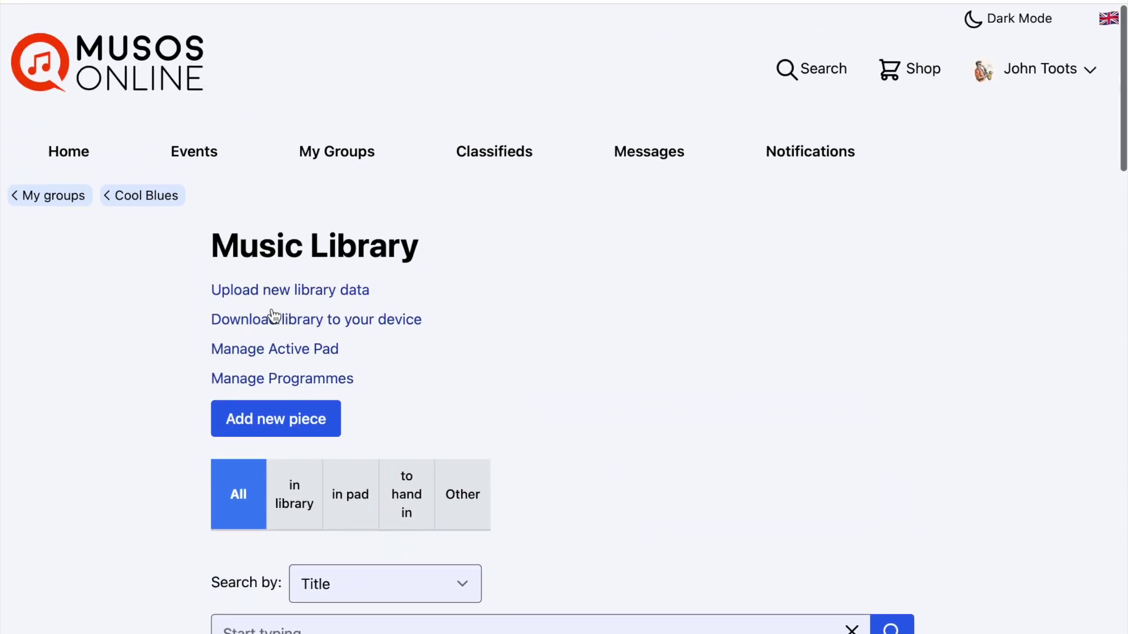
left_click(269, 322)
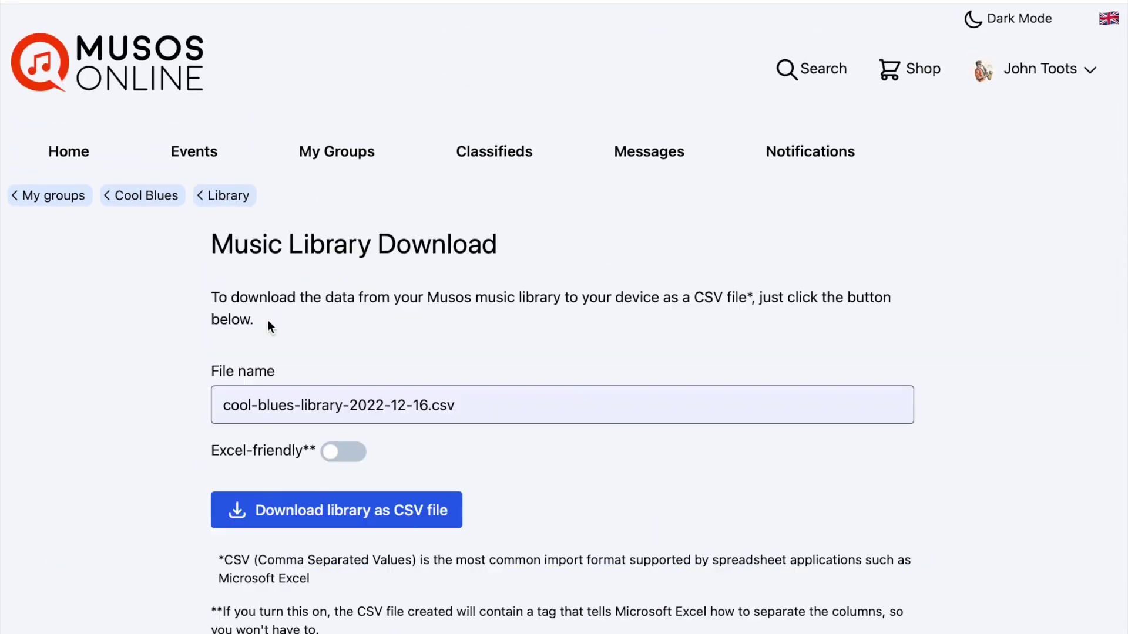
scroll(616, 545, "down", 2)
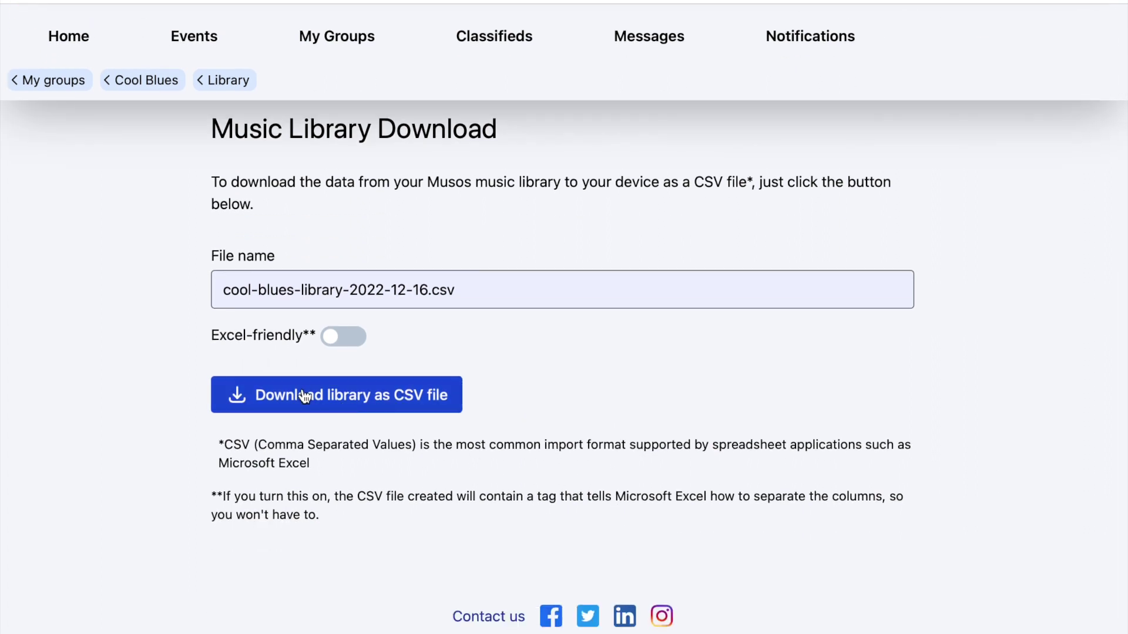
scroll(442, 329, "up", 2)
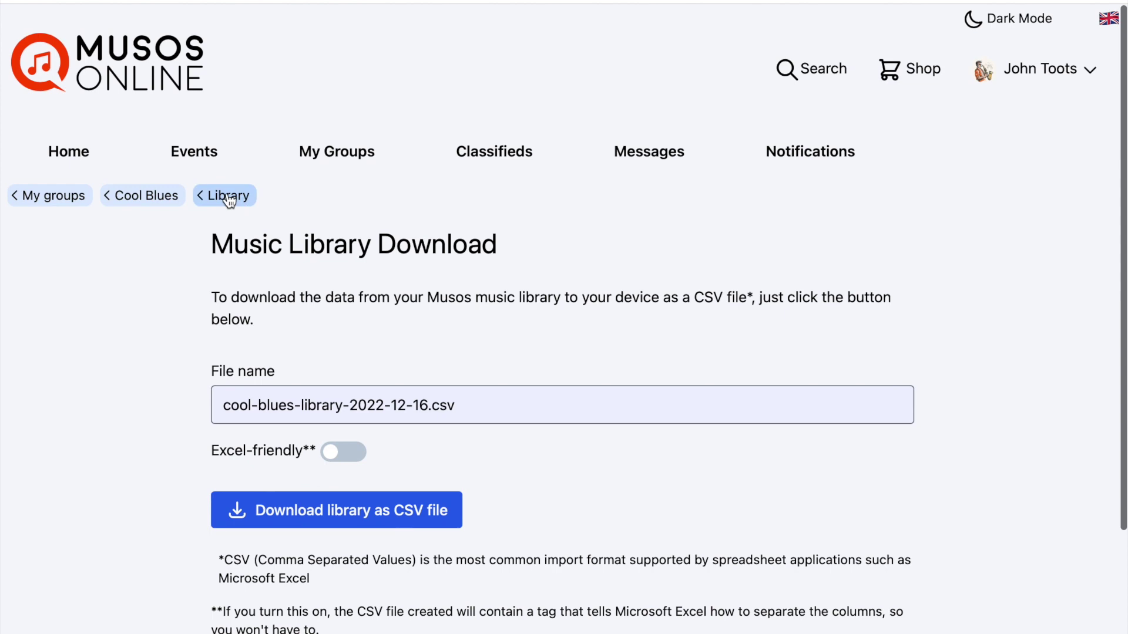
left_click(232, 195)
Expand Memphis Blues in the library, open the piece for editing, and examine its required and optional fields
scroll(345, 582, "down", 4)
left_click(297, 512)
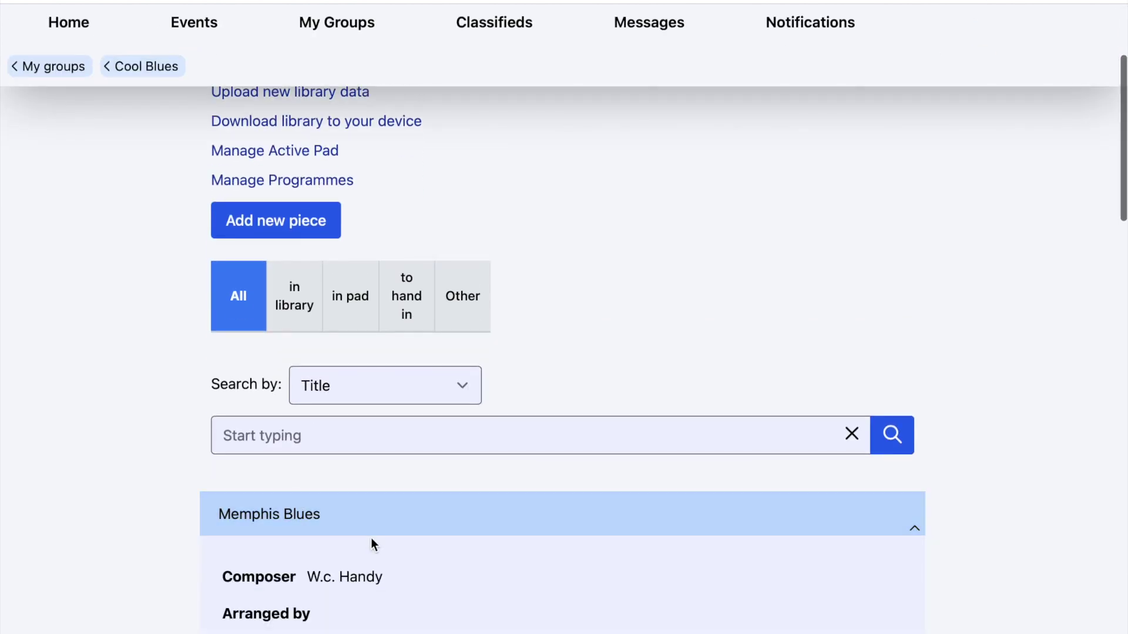
scroll(372, 544, "down", 3)
left_click(248, 543)
scroll(461, 561, "down", 5)
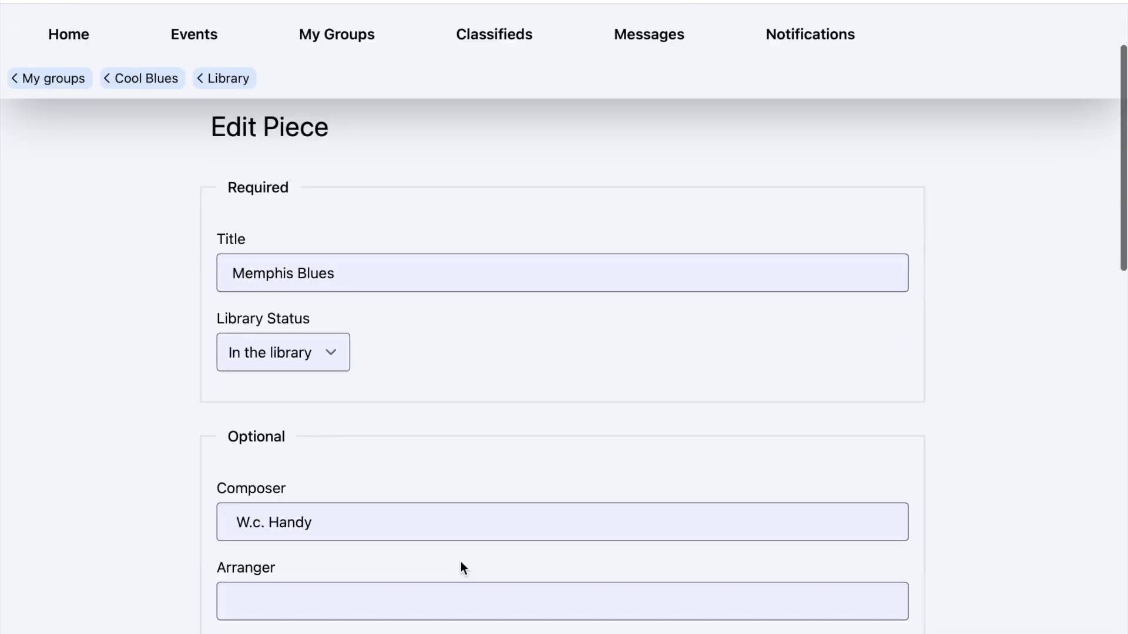
scroll(461, 568, "up", 5)
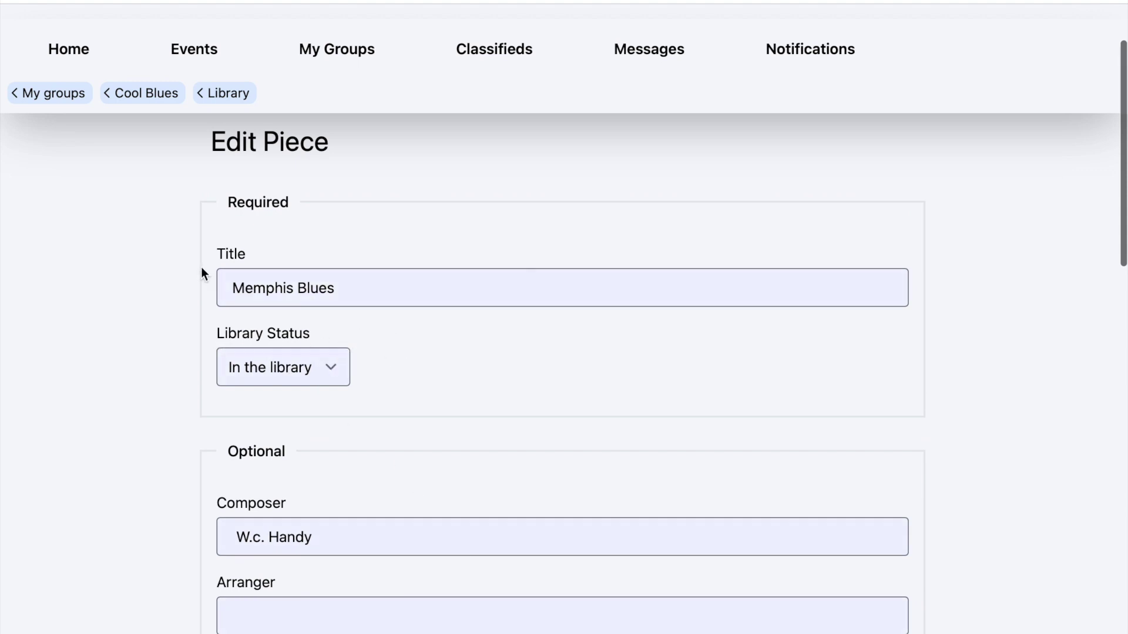
Try the Given out library status for Memphis Blues, set it back to In the library, and return to the music library
left_click(332, 371)
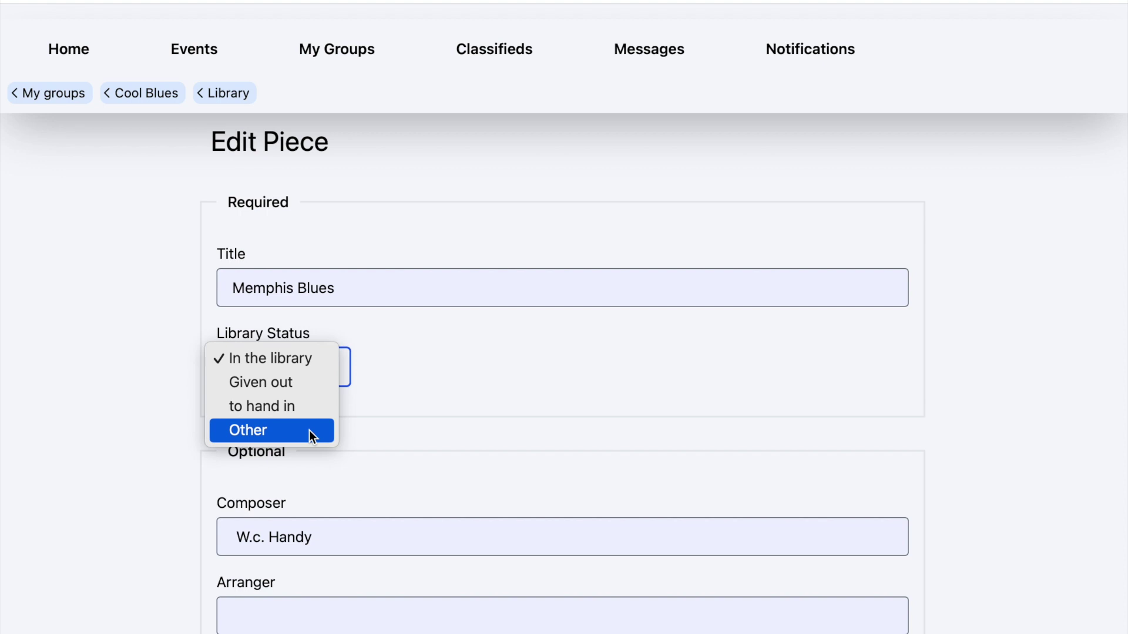
left_click(467, 407)
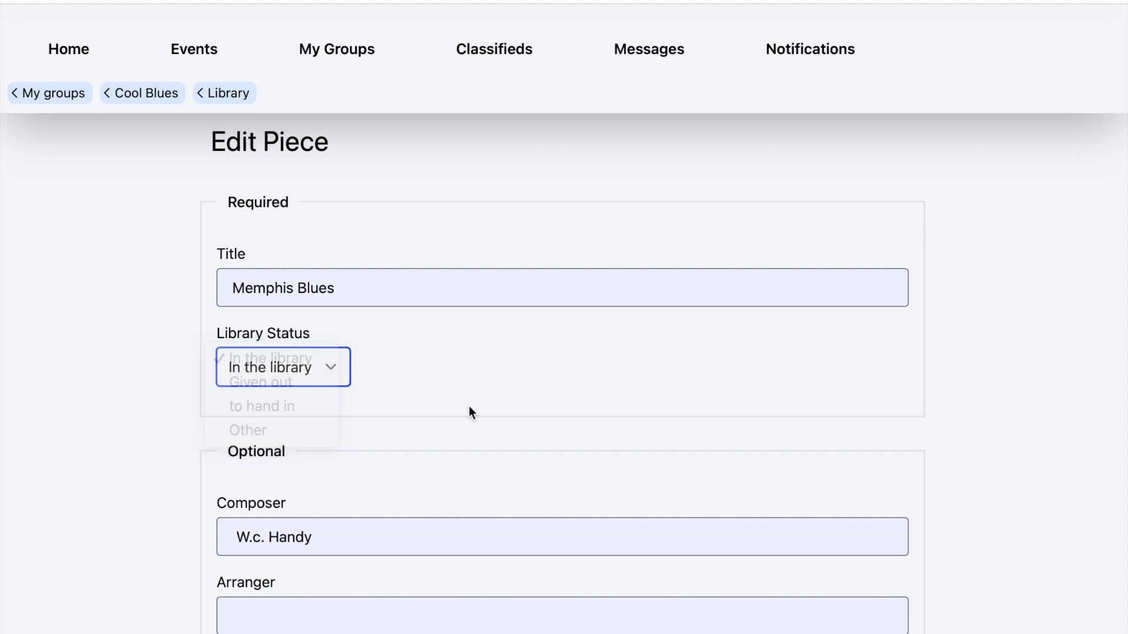
left_click(330, 366)
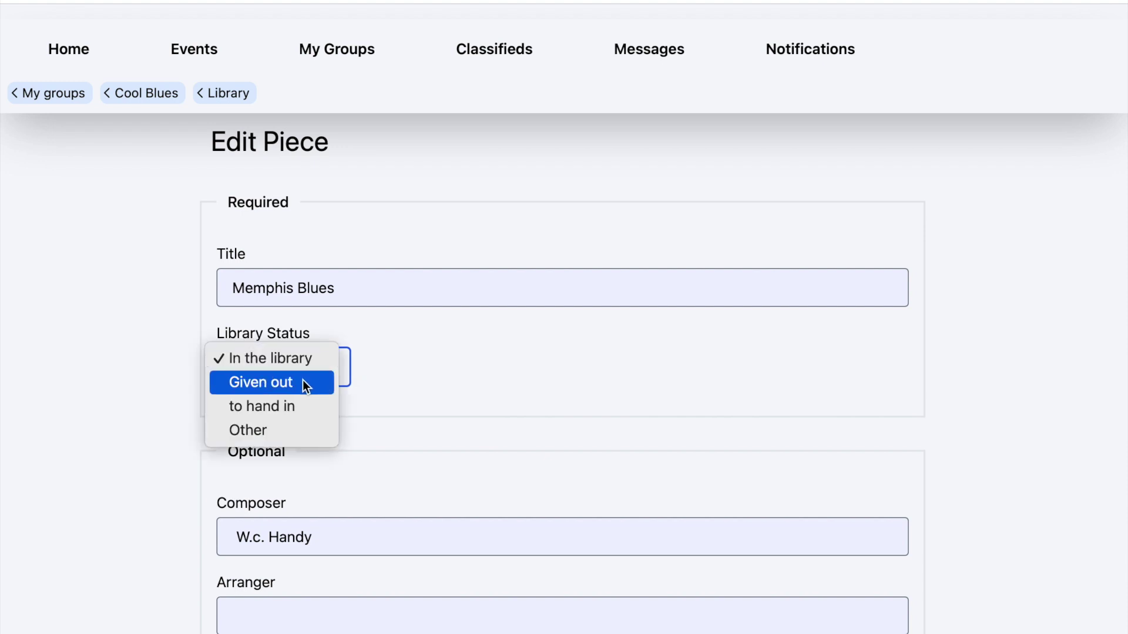
left_click(303, 381)
left_click(320, 367)
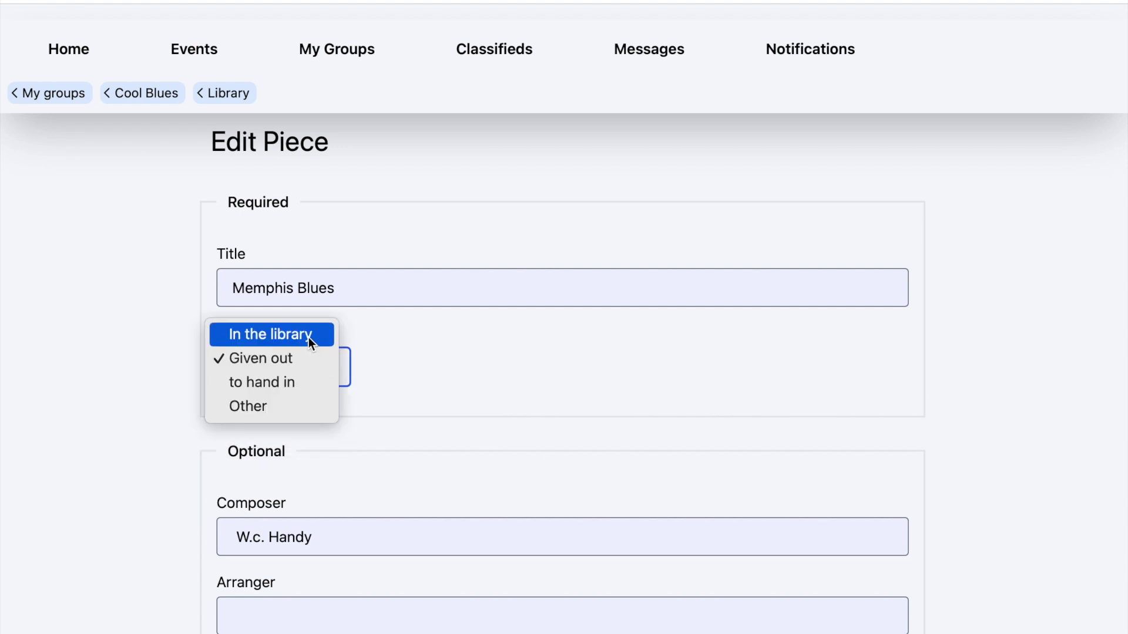
left_click(308, 336)
scroll(583, 390, "up", 3)
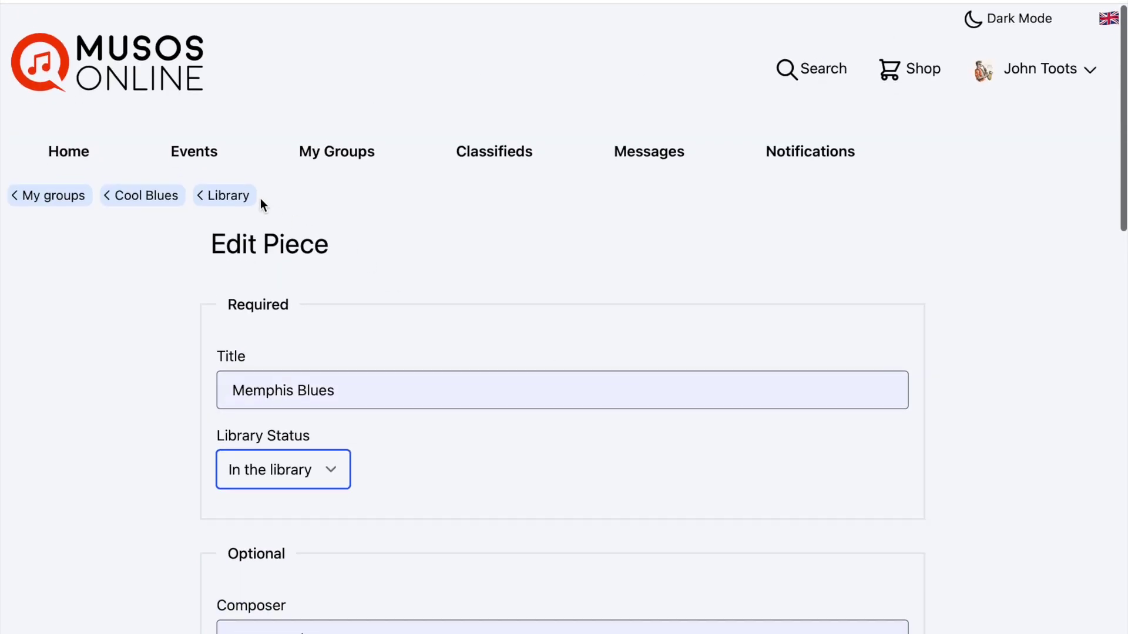
left_click(234, 195)
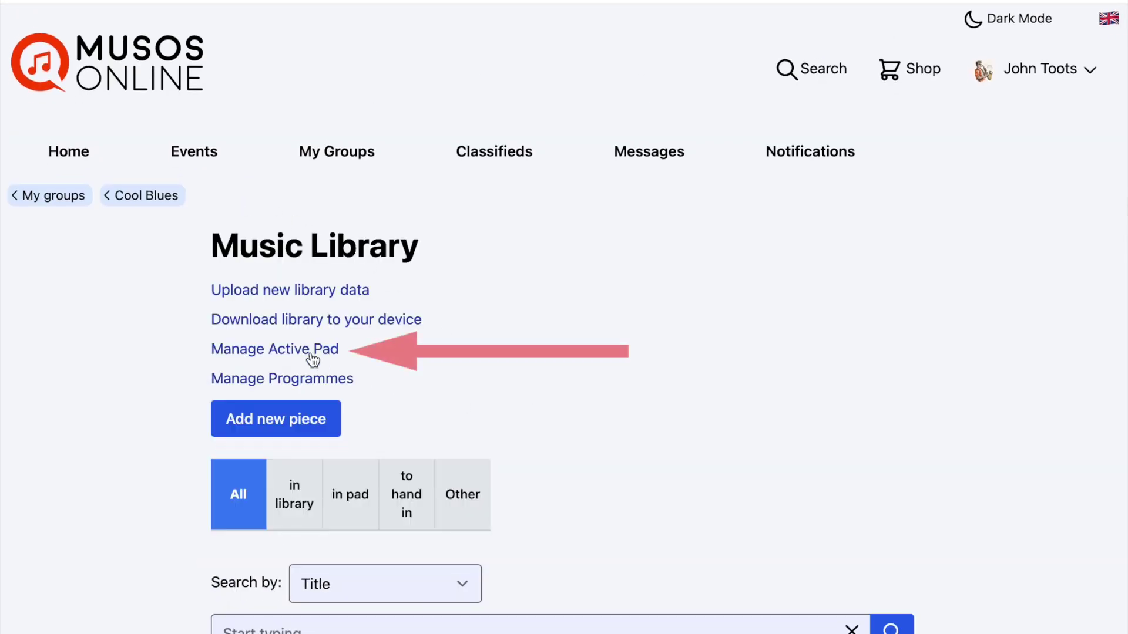